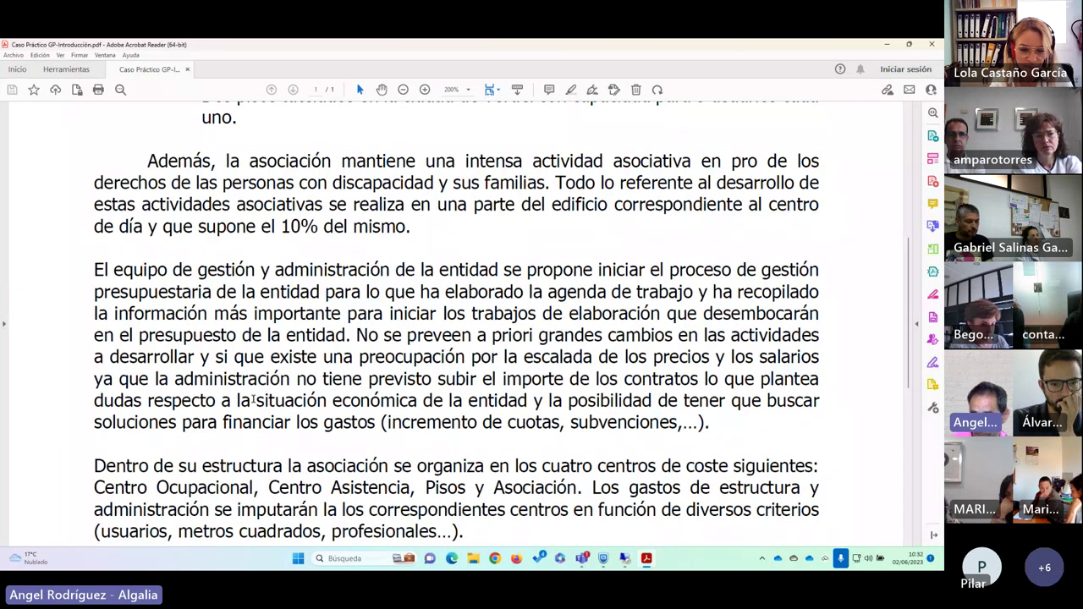
# - Read the case study PDF on the association's budgeting process, cost centres, the centres' requests and planned events
pyautogui.scroll(-4, 252, 400)
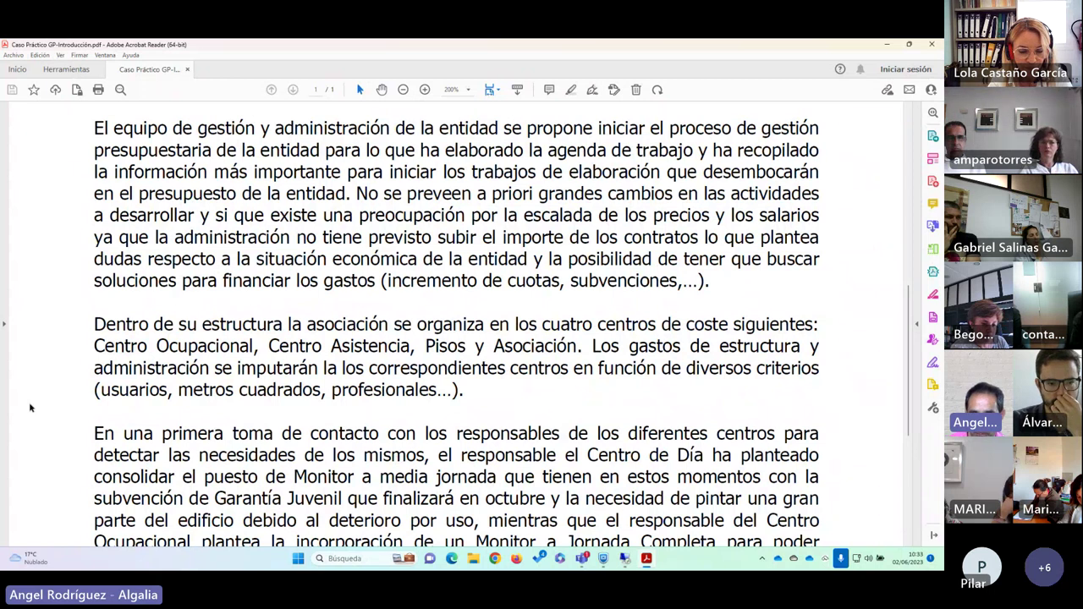
pyautogui.scroll(-3, 30, 408)
pyautogui.scroll(-1, 30, 408)
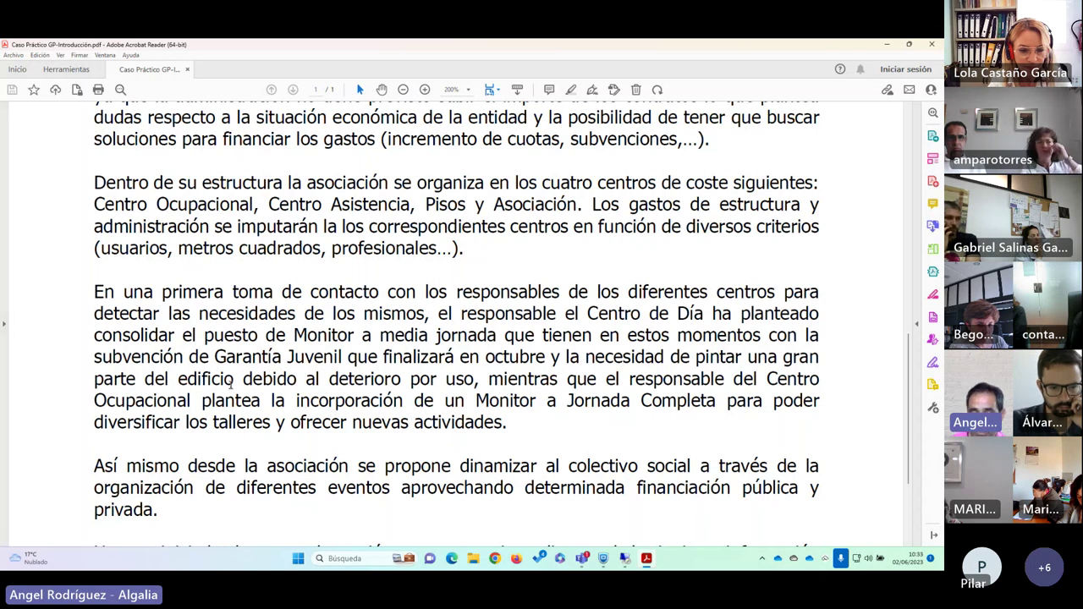
pyautogui.scroll(-2, 227, 379)
pyautogui.scroll(-1, 227, 380)
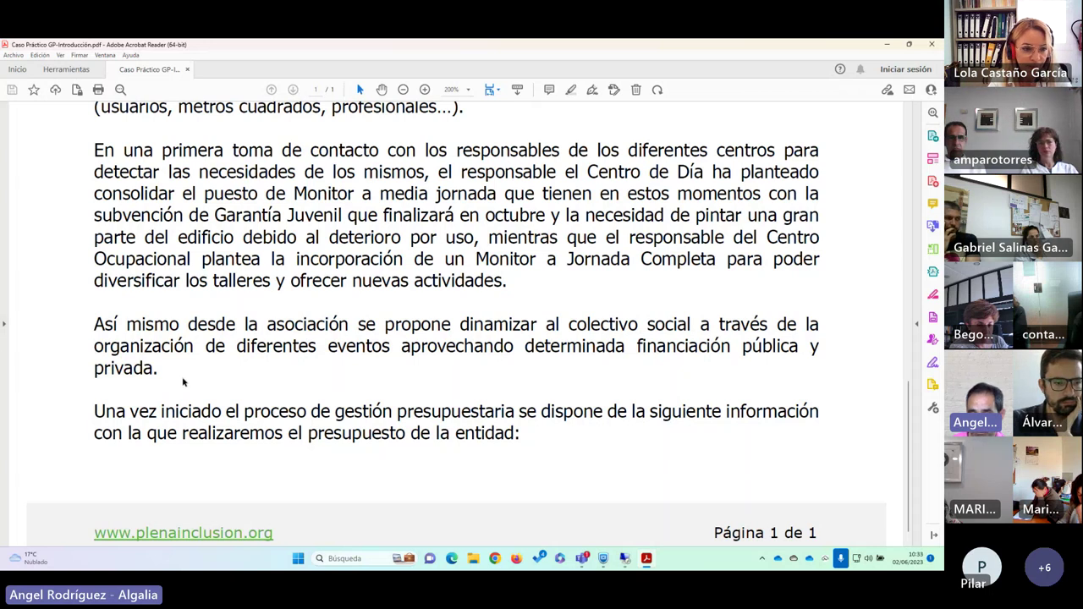
pyautogui.scroll(-1, 182, 379)
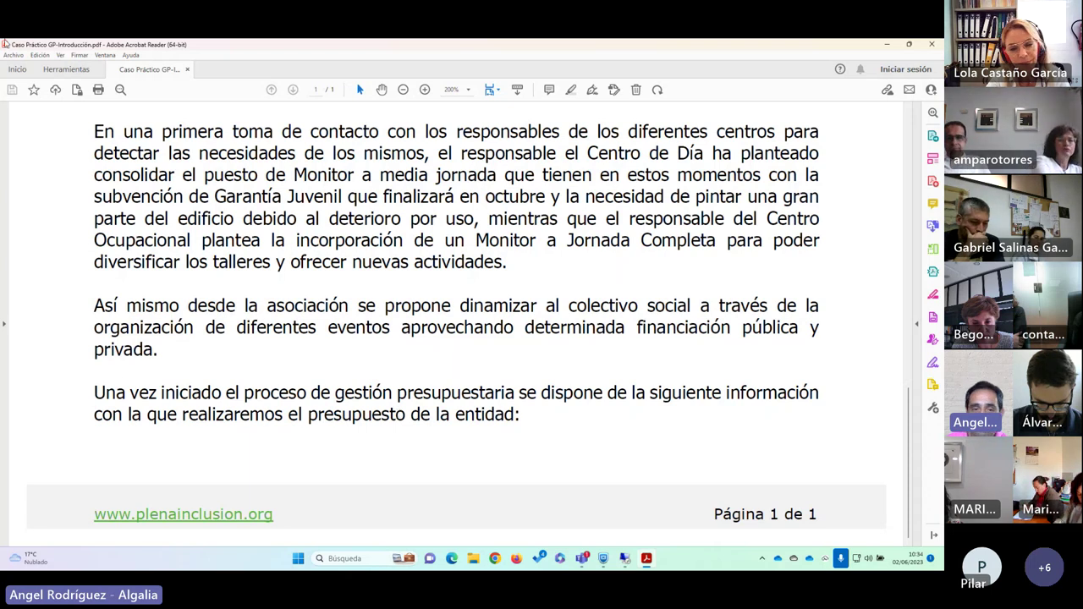
pyautogui.scroll(2, 299, 213)
pyautogui.scroll(2, 299, 213)
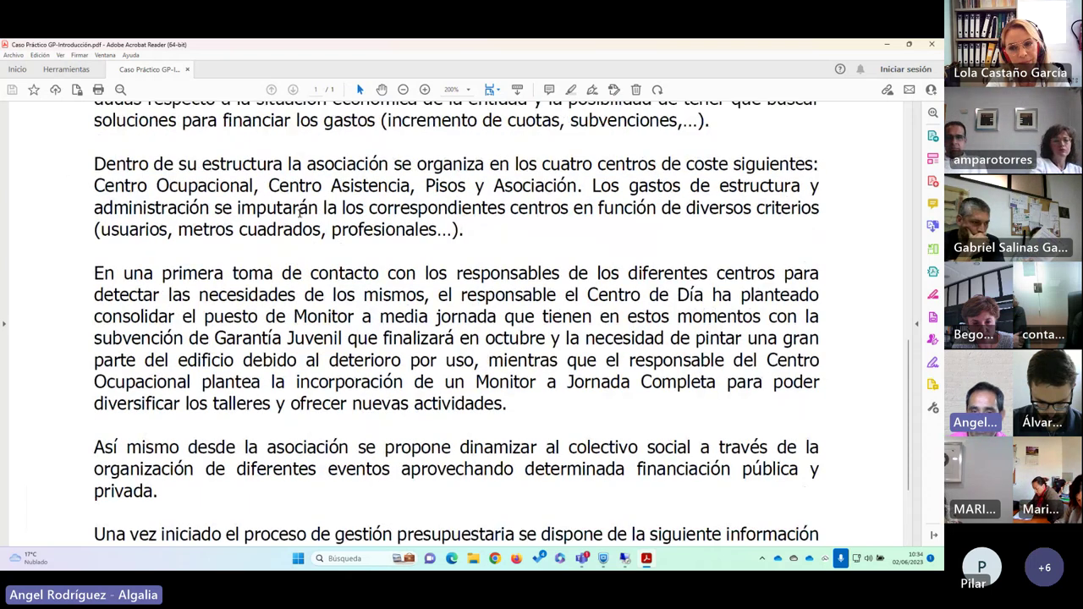
pyautogui.scroll(4, 290, 235)
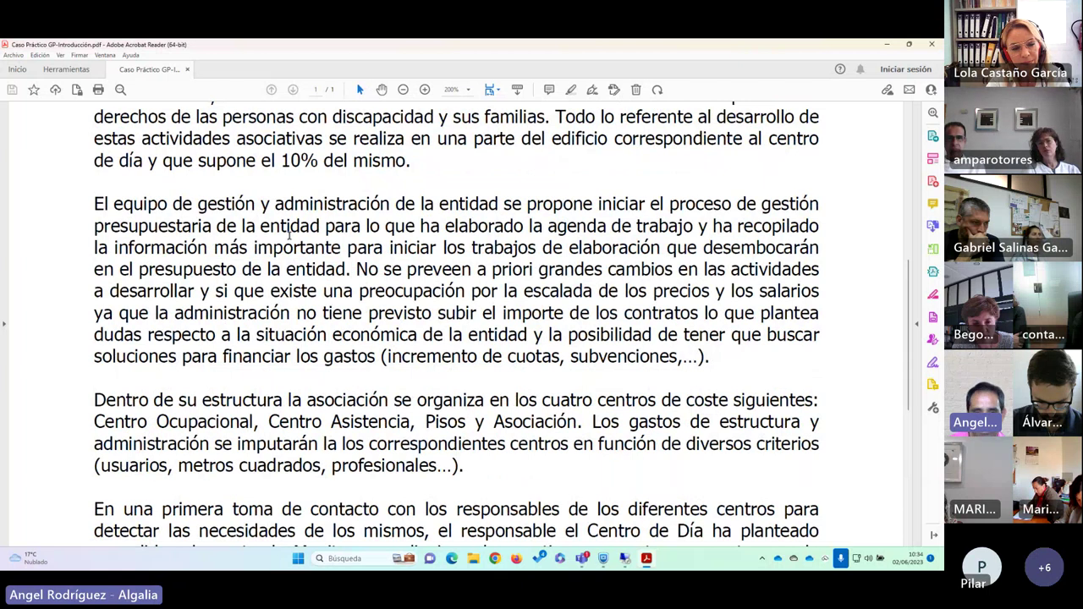
pyautogui.scroll(2, 290, 235)
pyautogui.scroll(-8, 289, 234)
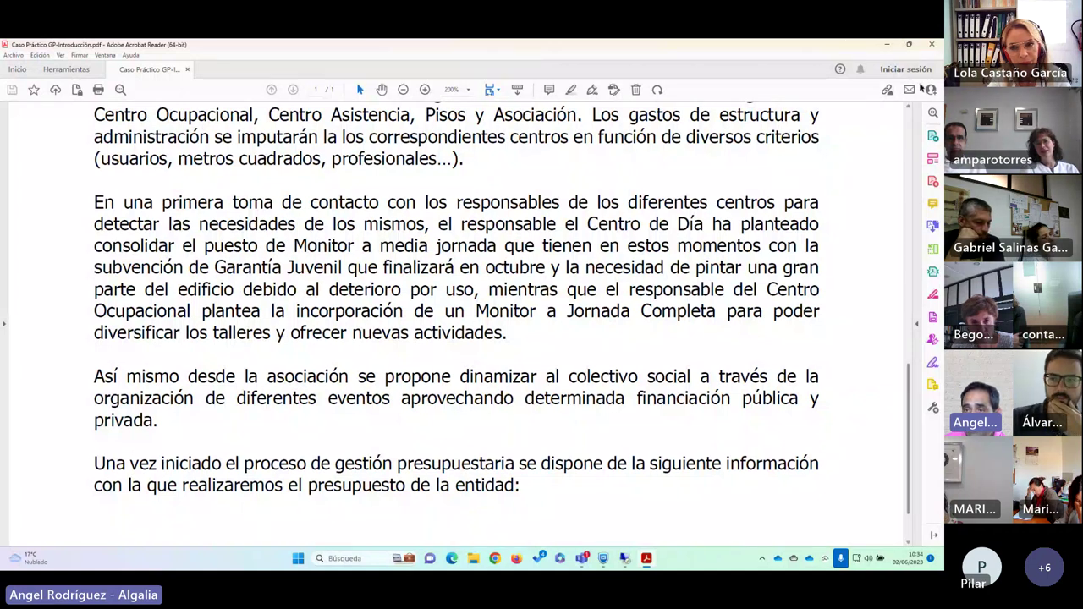
# - Close the case PDF, switch to the Excel budget workbook in full screen, and view its Total General sheet at 130% zoom
pyautogui.click(934, 47)
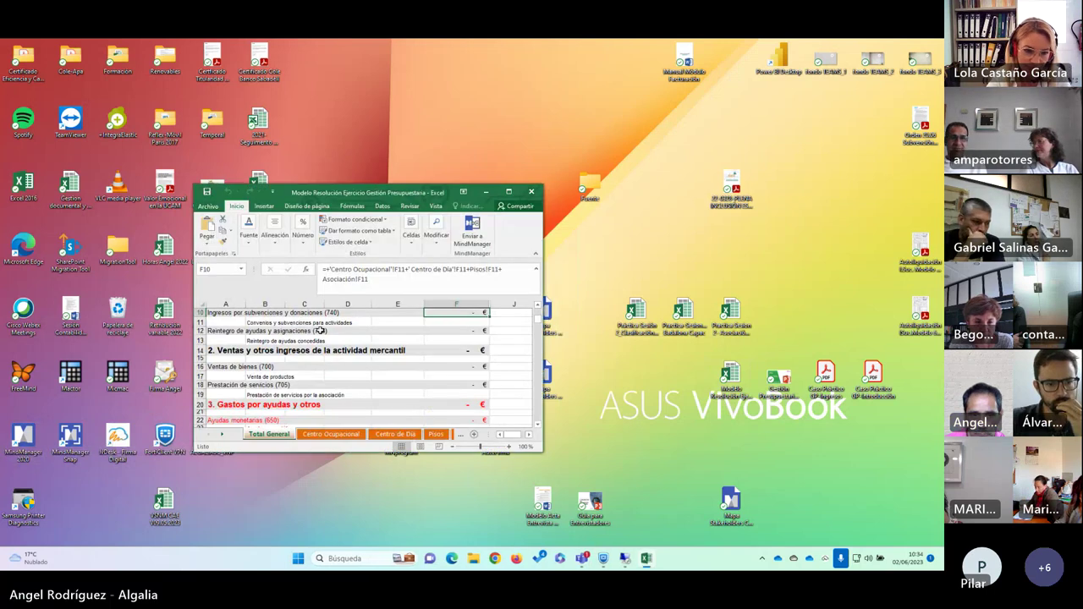
pyautogui.moveTo(391, 188); pyautogui.dragTo(235, 136)
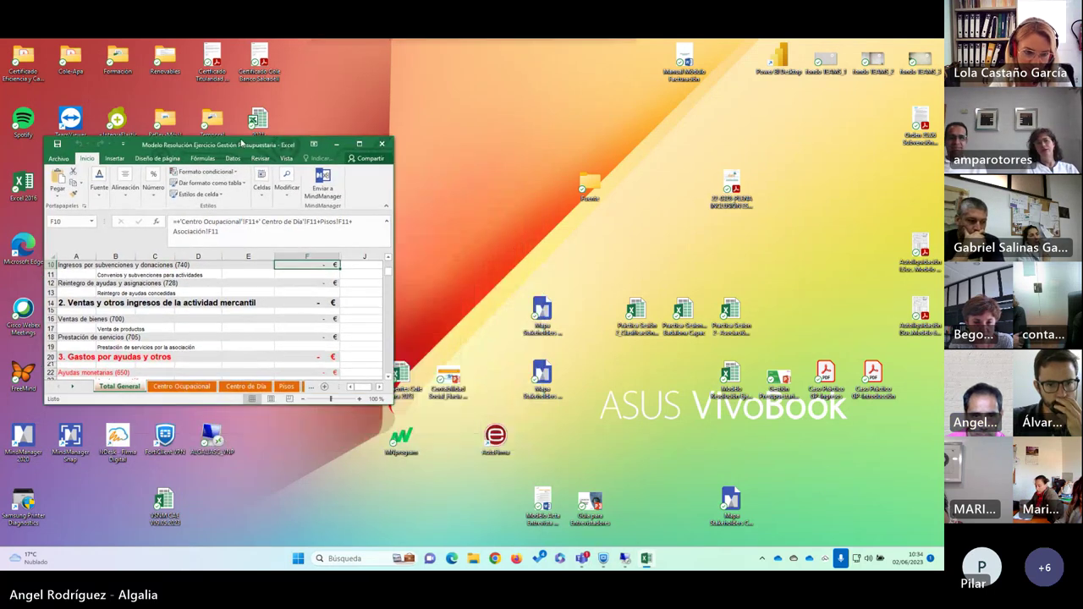
pyautogui.click(352, 141)
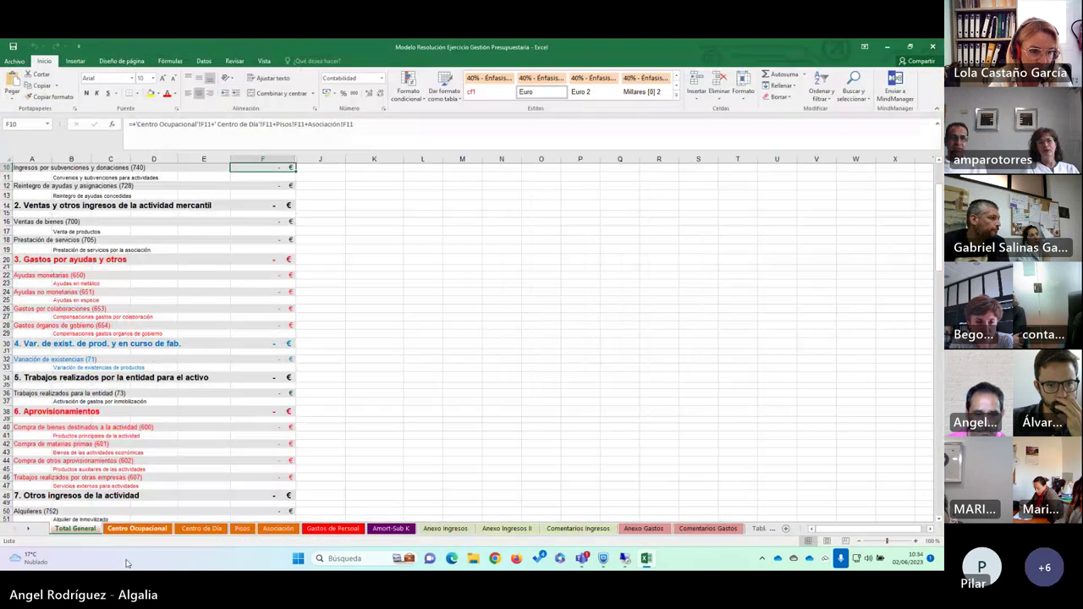
pyautogui.click(919, 543)
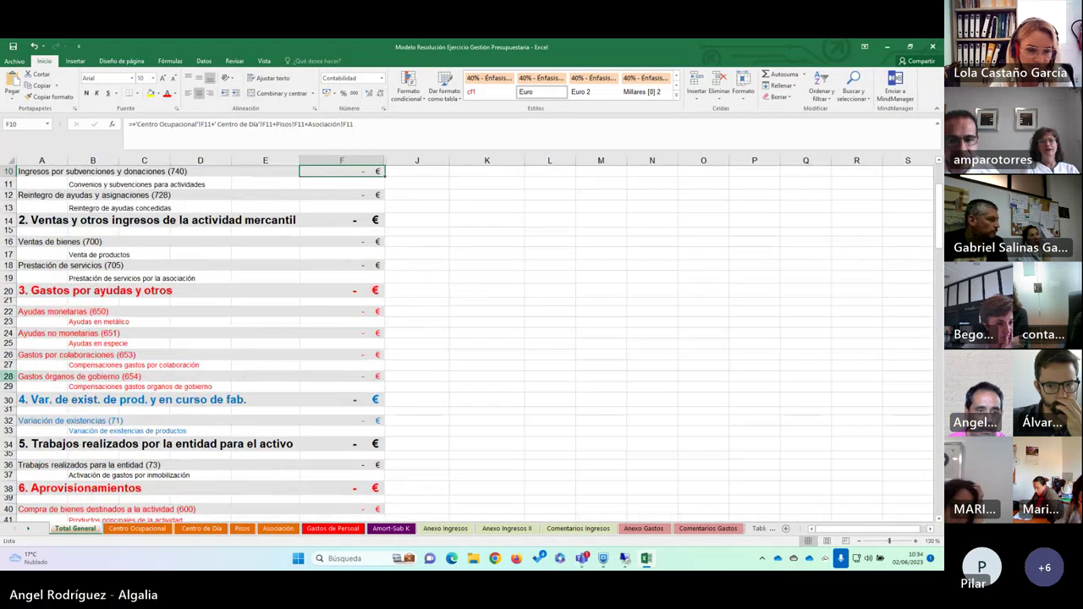
pyautogui.scroll(3, 121, 319)
pyautogui.scroll(-6, 121, 318)
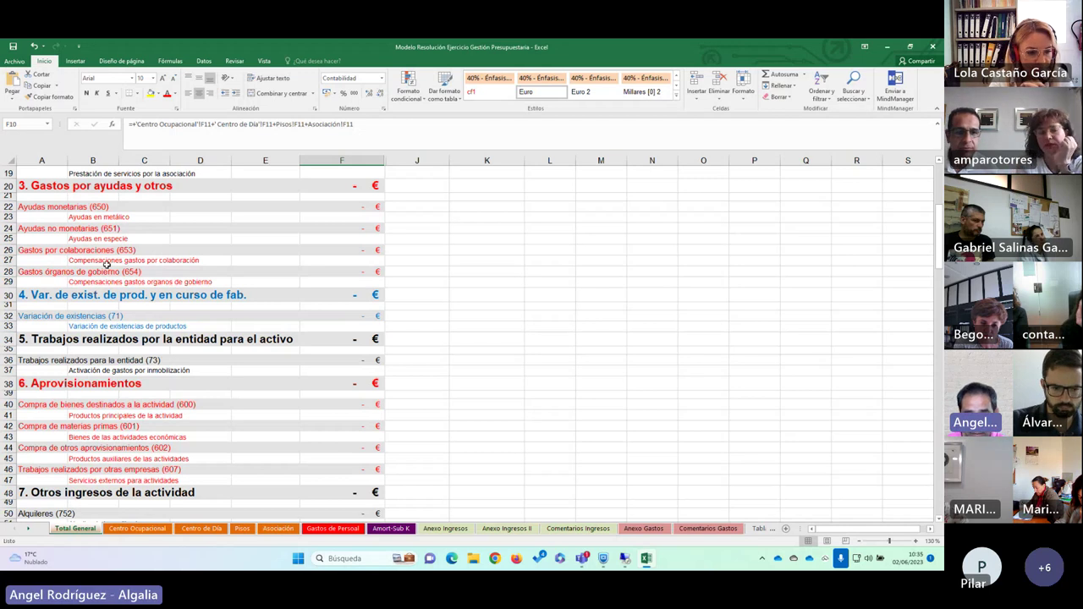
# - Review the budget lines and RESUMEN table on the Centro Ocupacional sheet, comparing it with the Centro de Día sheet
pyautogui.click(156, 529)
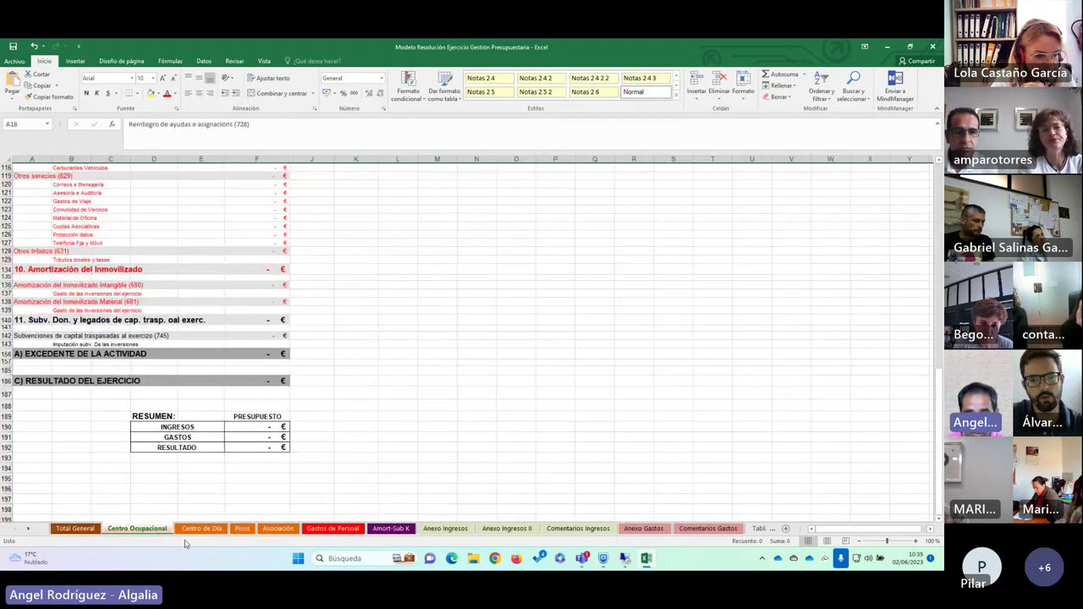
pyautogui.scroll(11, 88, 314)
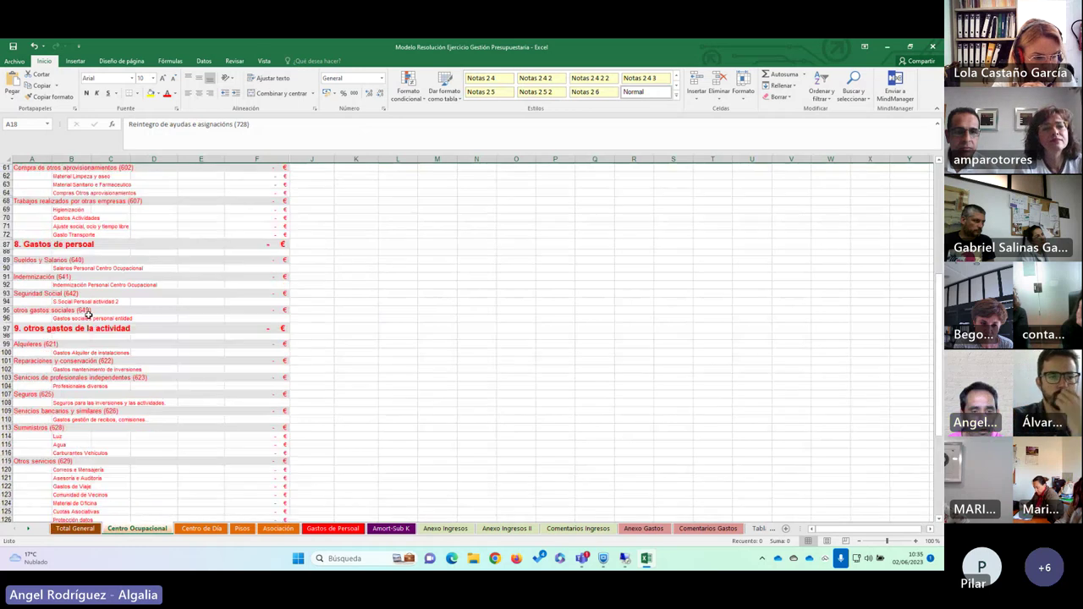
pyautogui.scroll(10, 88, 314)
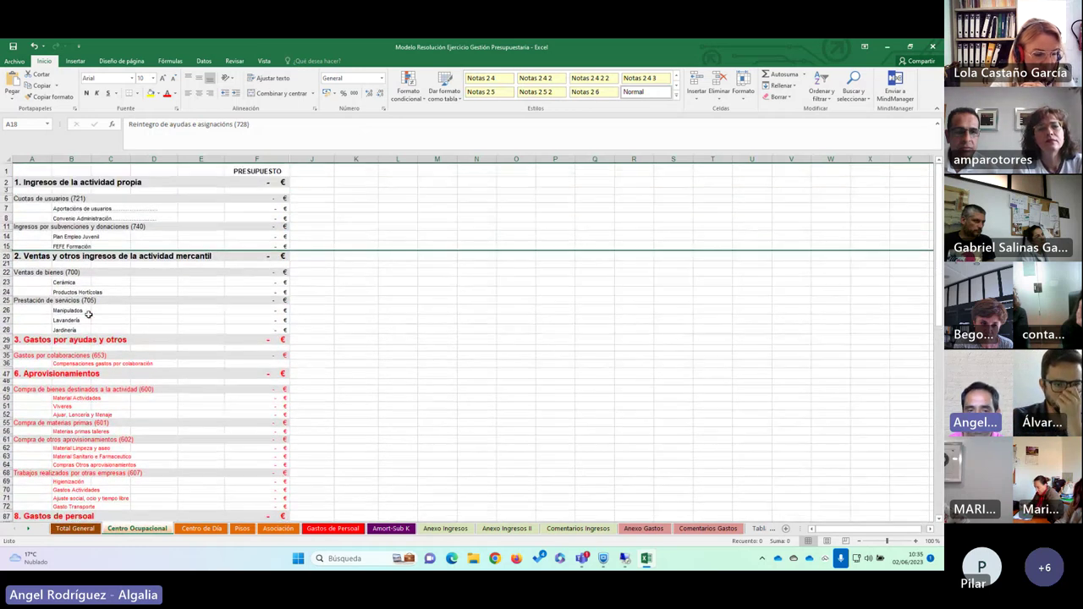
pyautogui.click(375, 199)
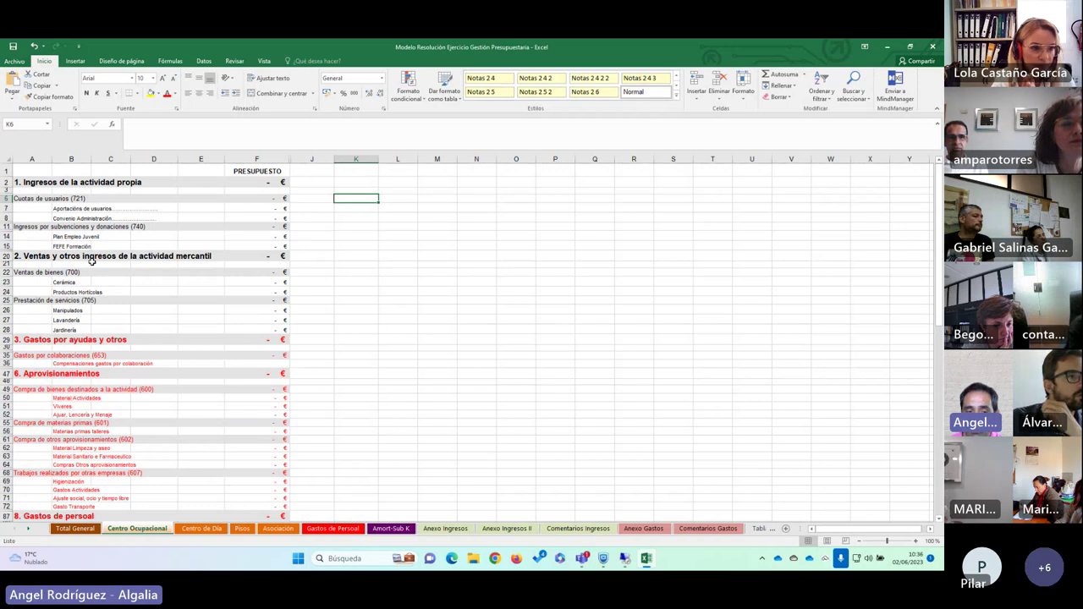
pyautogui.click(136, 529)
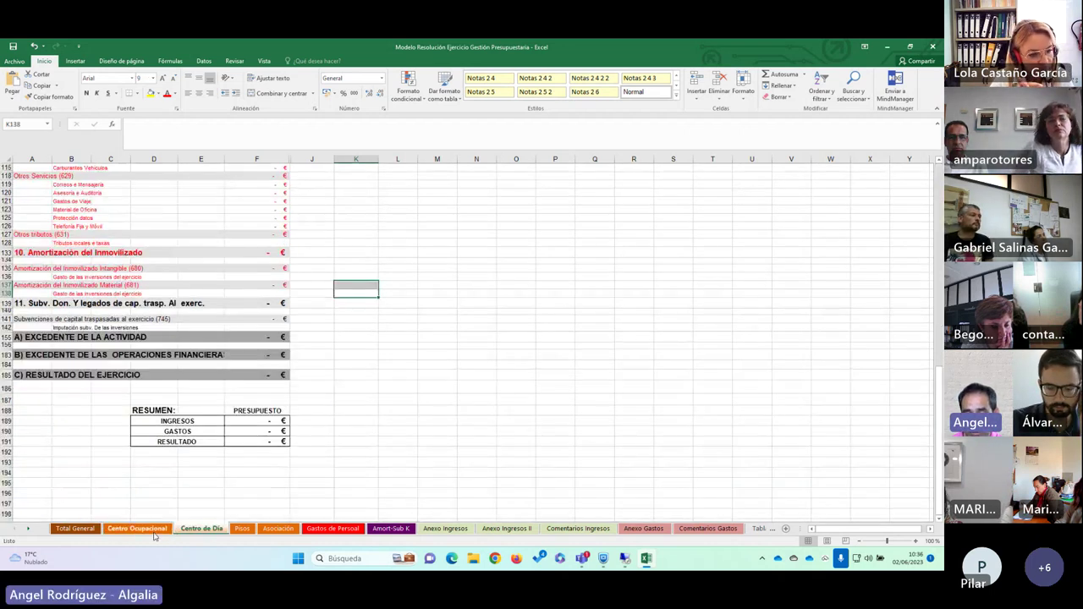
pyautogui.click(190, 533)
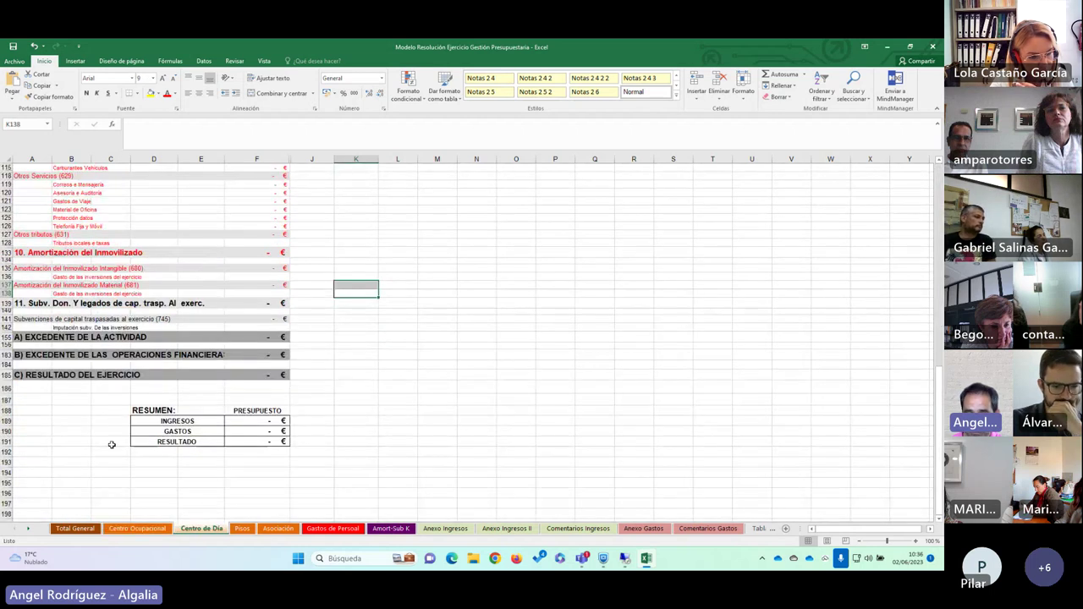
pyautogui.click(127, 531)
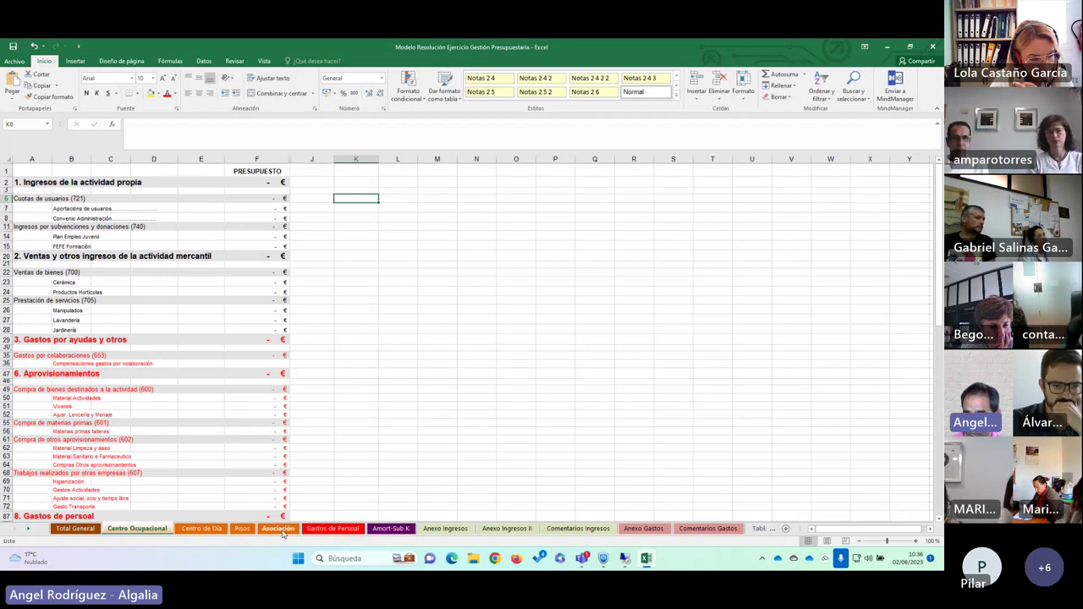
# - Look over the Gastos de Persoal, Amort-Sub K and Anexo Ingresos sheets
pyautogui.click(334, 530)
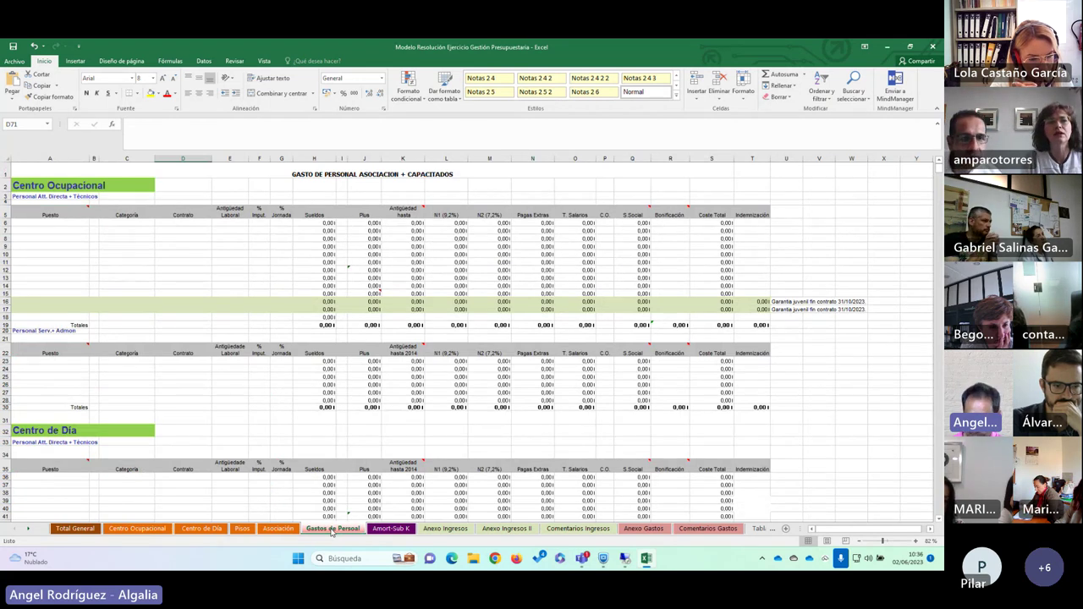
pyautogui.click(389, 529)
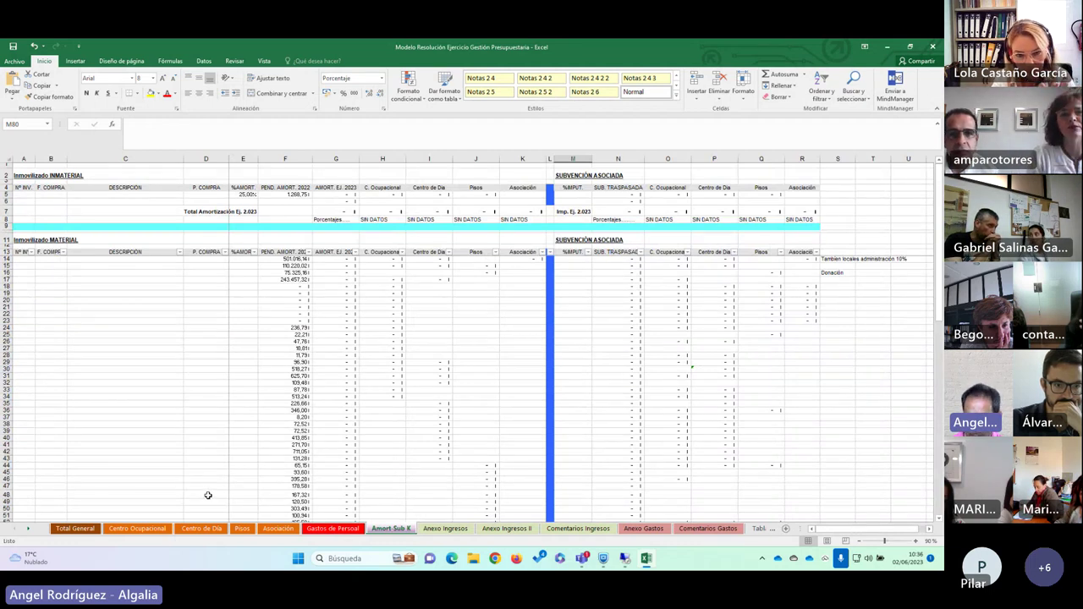
pyautogui.click(445, 529)
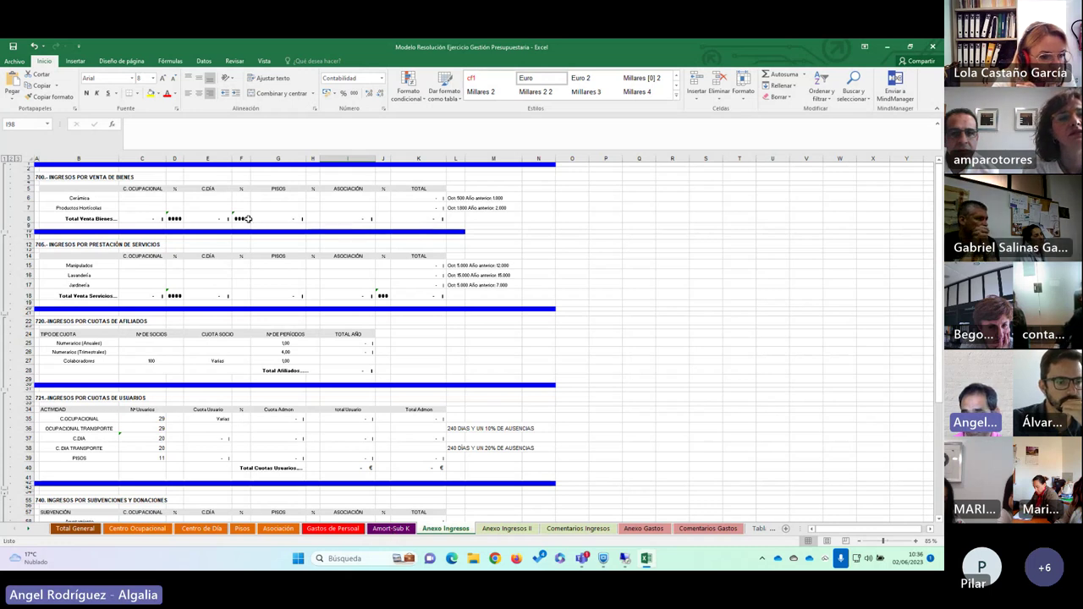
# - Examine the user fee income tables for Centro de Día and Pisos on the Anexo Ingresos II sheet
pyautogui.click(506, 528)
pyautogui.click(163, 353)
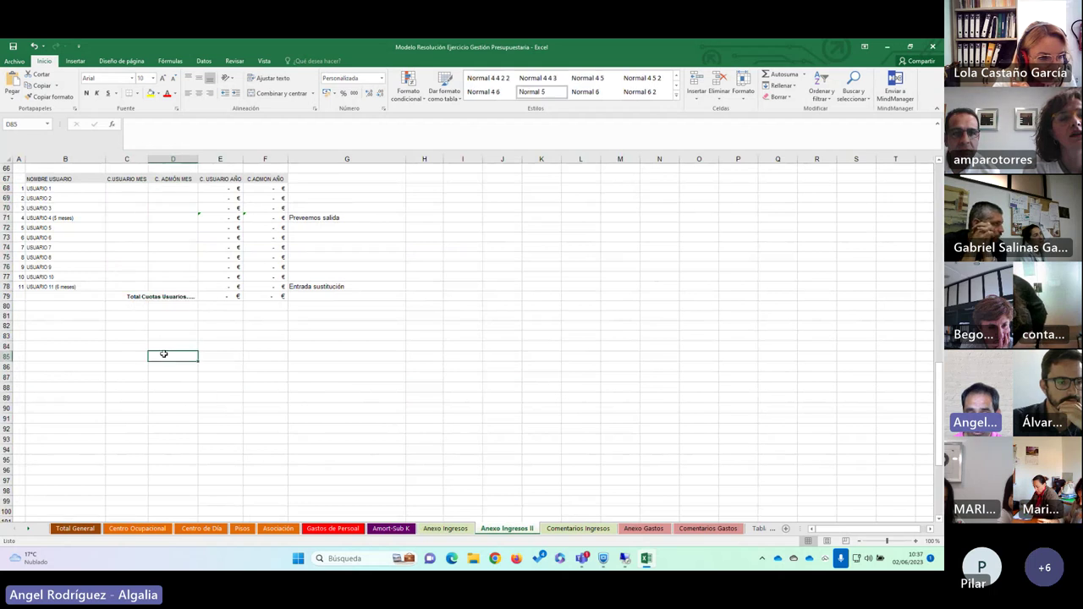
pyautogui.scroll(6, 110, 300)
pyautogui.scroll(5, 111, 300)
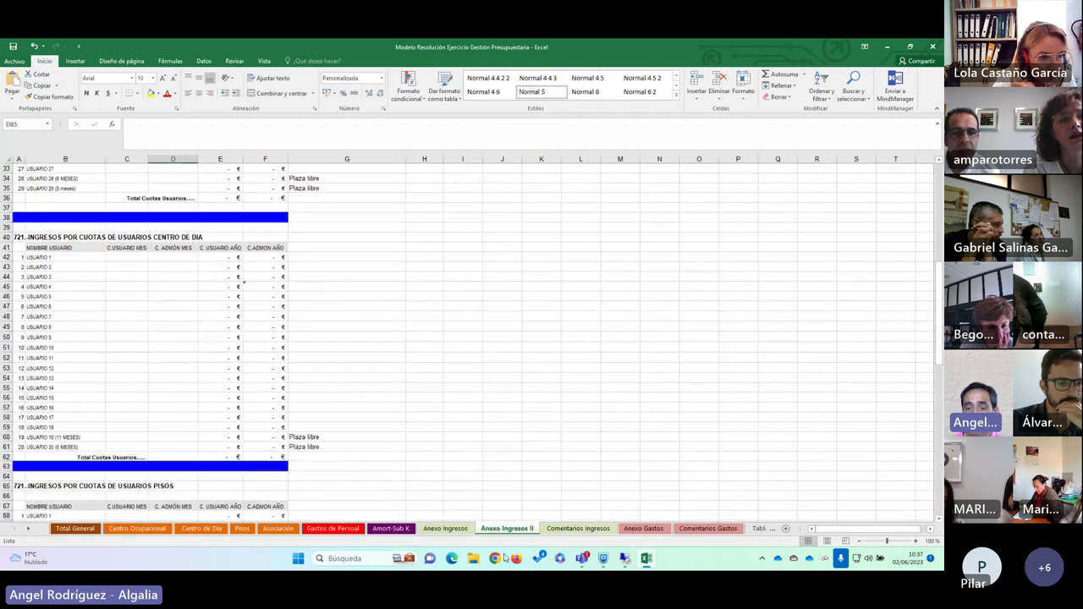
# - View the Ingresos text box on Comentarios Ingresos, as well as the Anexo Gastos and Comentarios Gastos sheets
pyautogui.click(588, 528)
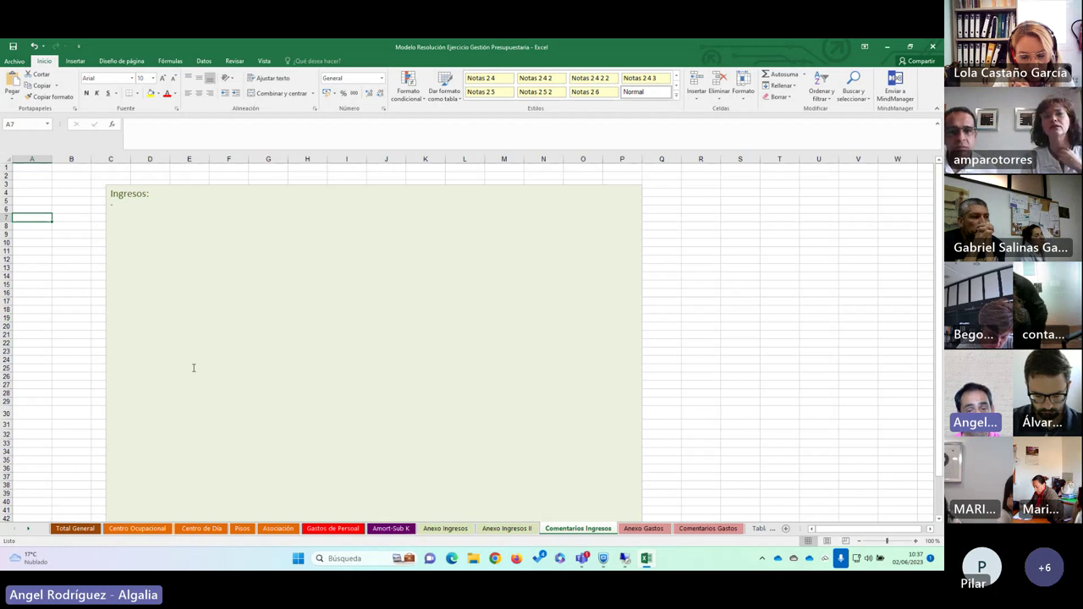
pyautogui.click(126, 206)
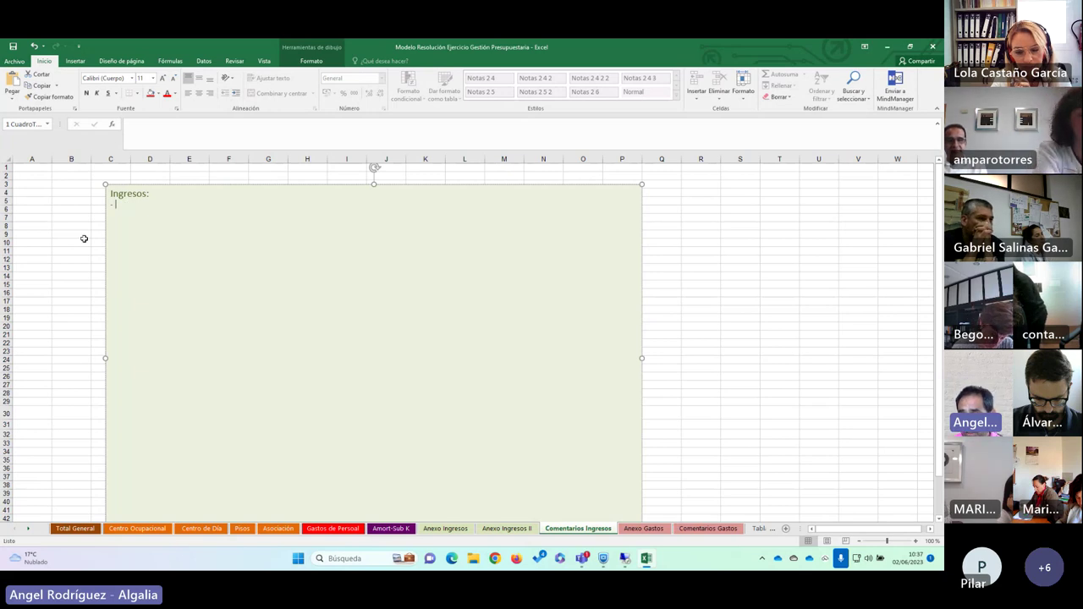
pyautogui.click(634, 529)
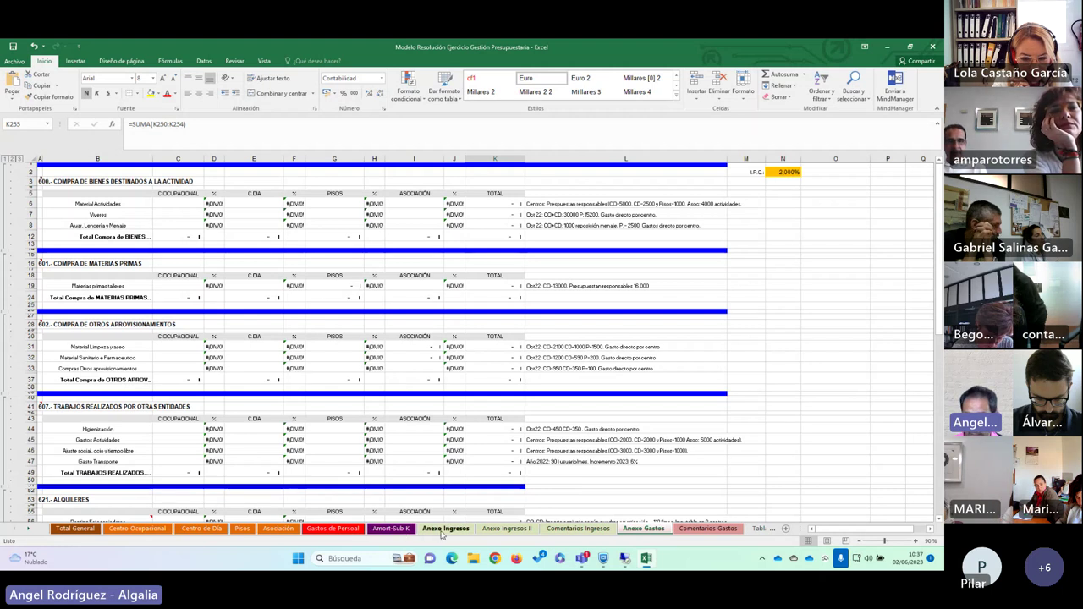
pyautogui.click(711, 529)
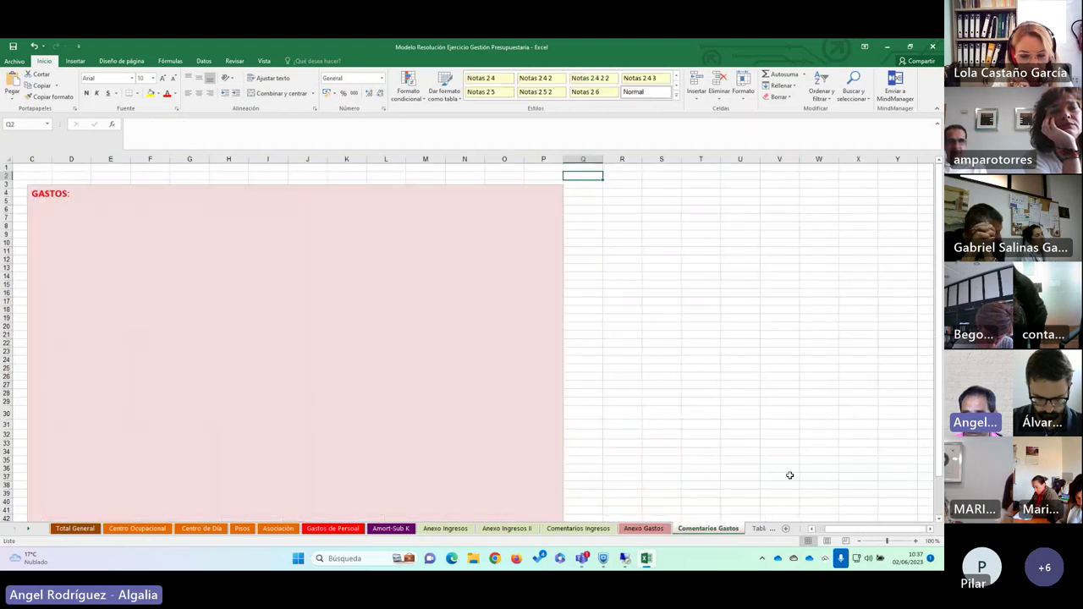
# - Examine the allocation criteria on Tablas Imputación and the salary and social security tables on Taboa Dat
pyautogui.click(759, 529)
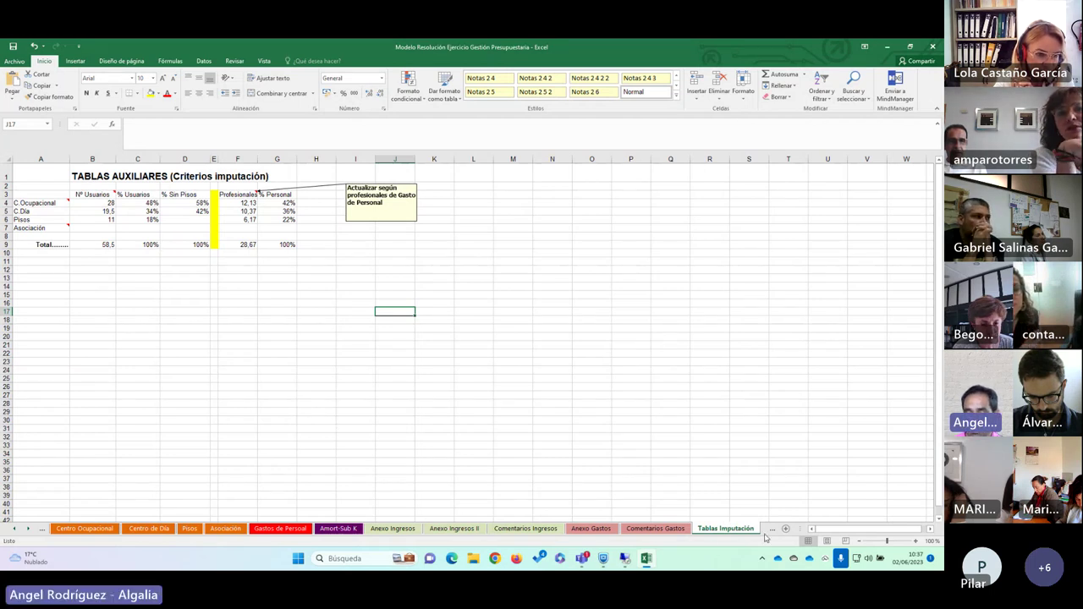
pyautogui.scroll(-1, 584, 529)
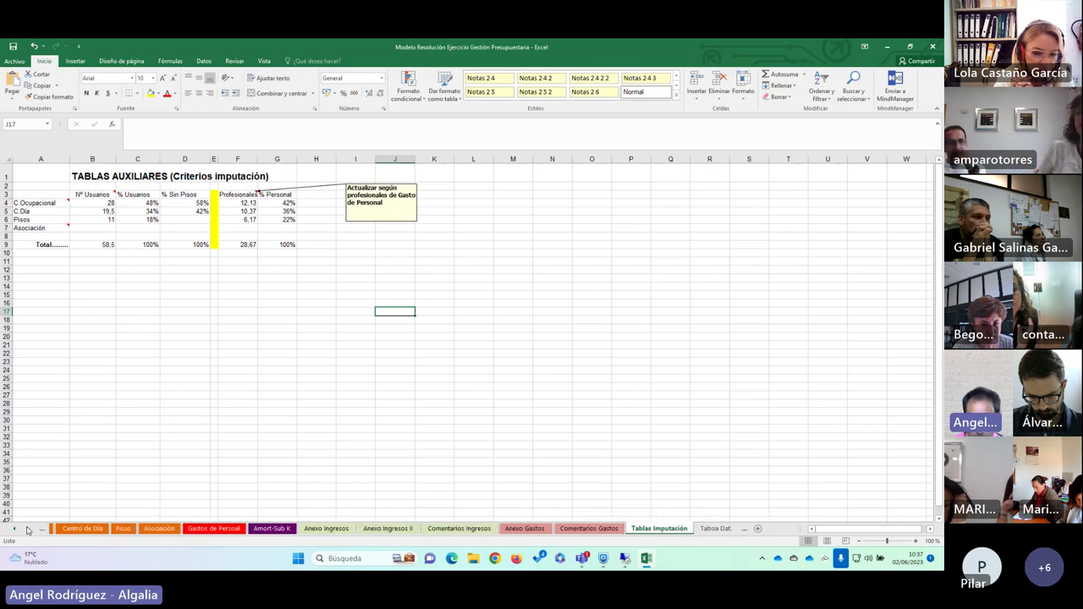
pyautogui.click(711, 528)
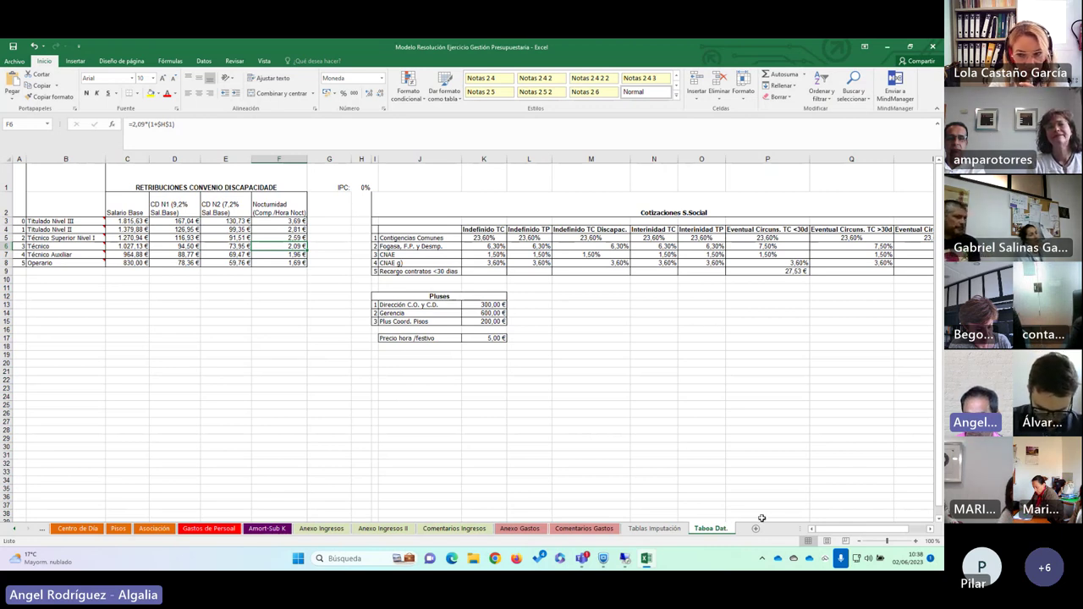
pyautogui.click(471, 391)
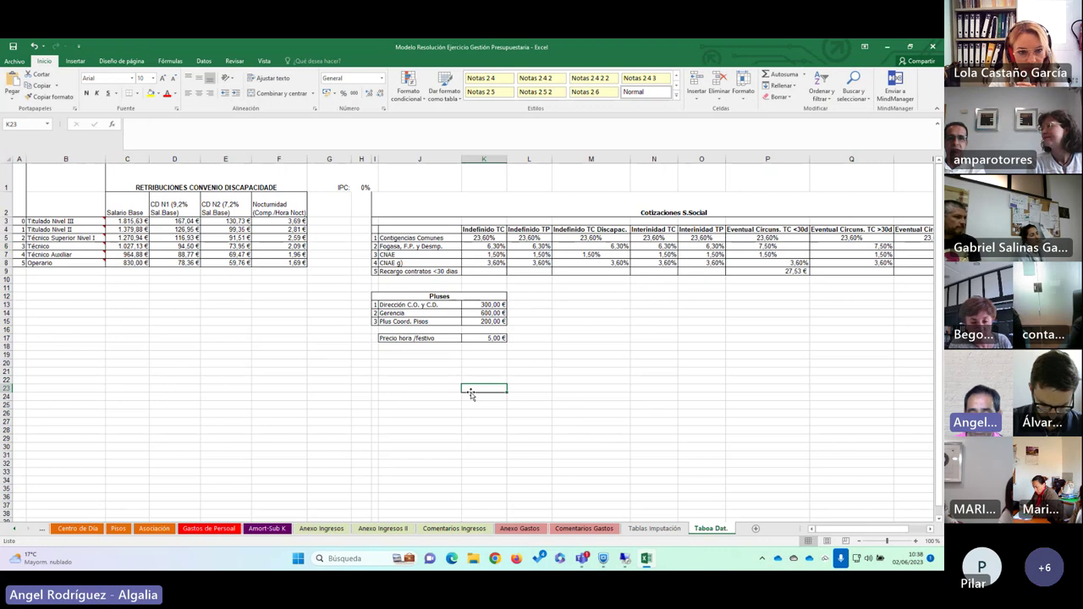
# - Return to the Anexo Gastos sheet and select the I.P.C. percentage in cell N2
pyautogui.click(18, 531)
pyautogui.click(18, 531)
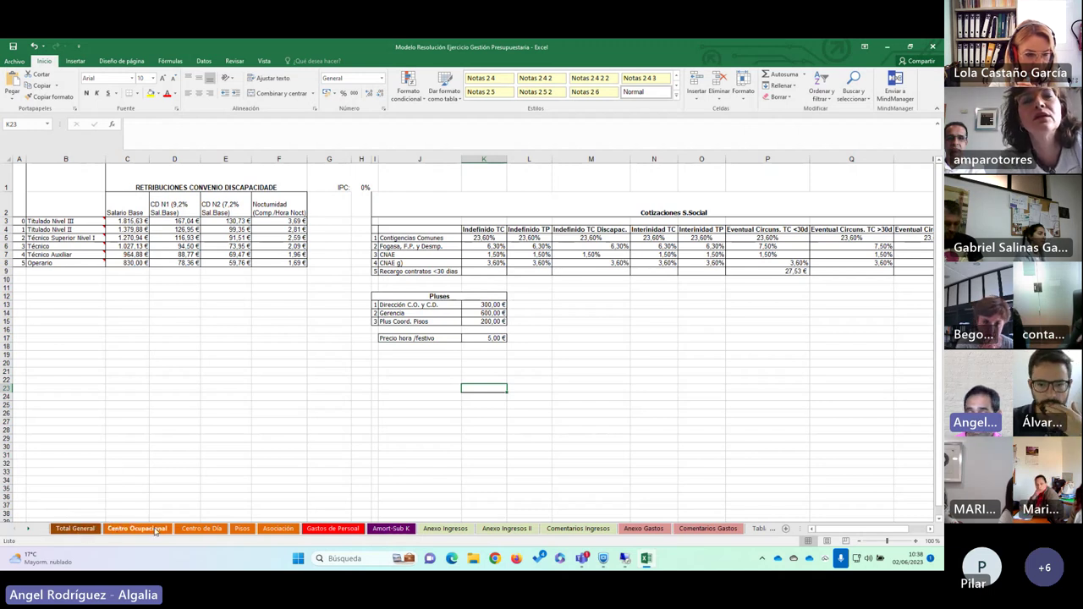
pyautogui.click(665, 532)
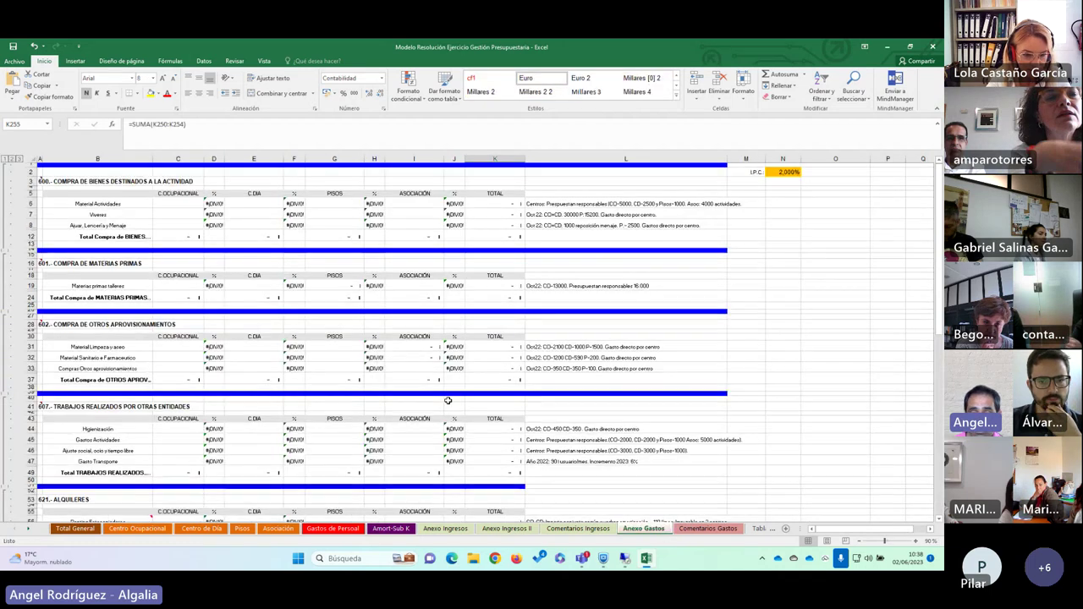
pyautogui.click(779, 172)
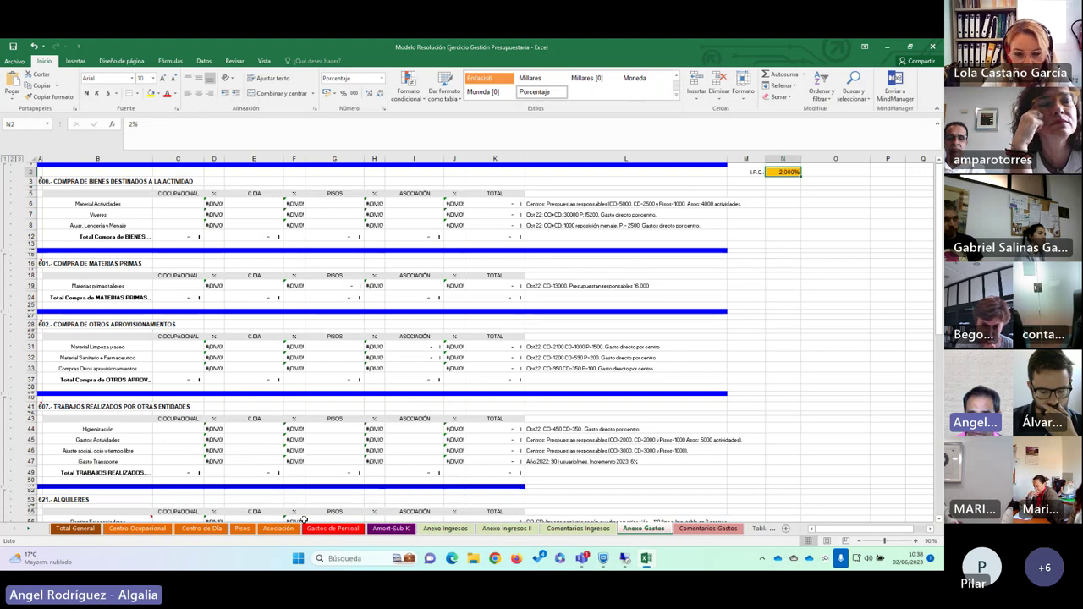
# - View the staff cost tables on Gastos de Persoal, then open Taboa Dat. by way of Tablas Imputación
pyautogui.click(313, 530)
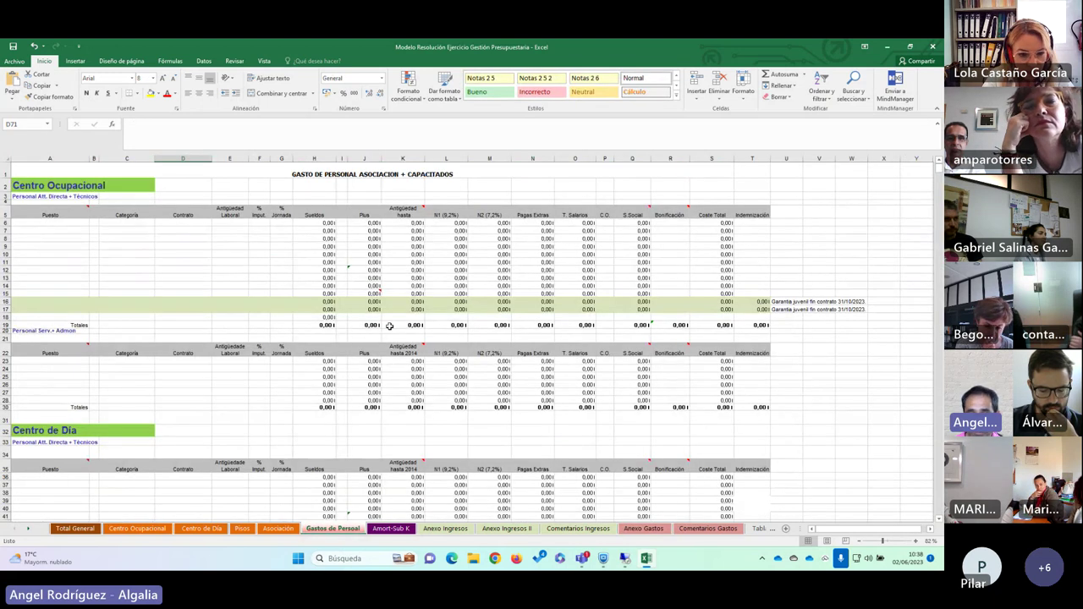
pyautogui.scroll(-4, 390, 326)
pyautogui.scroll(4, 389, 326)
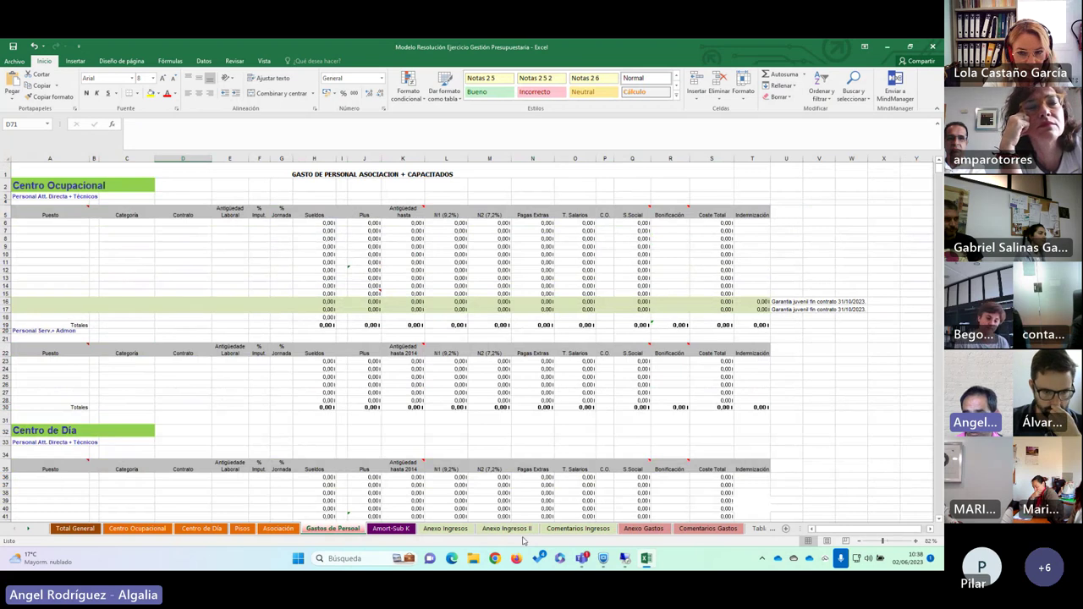
pyautogui.click(759, 529)
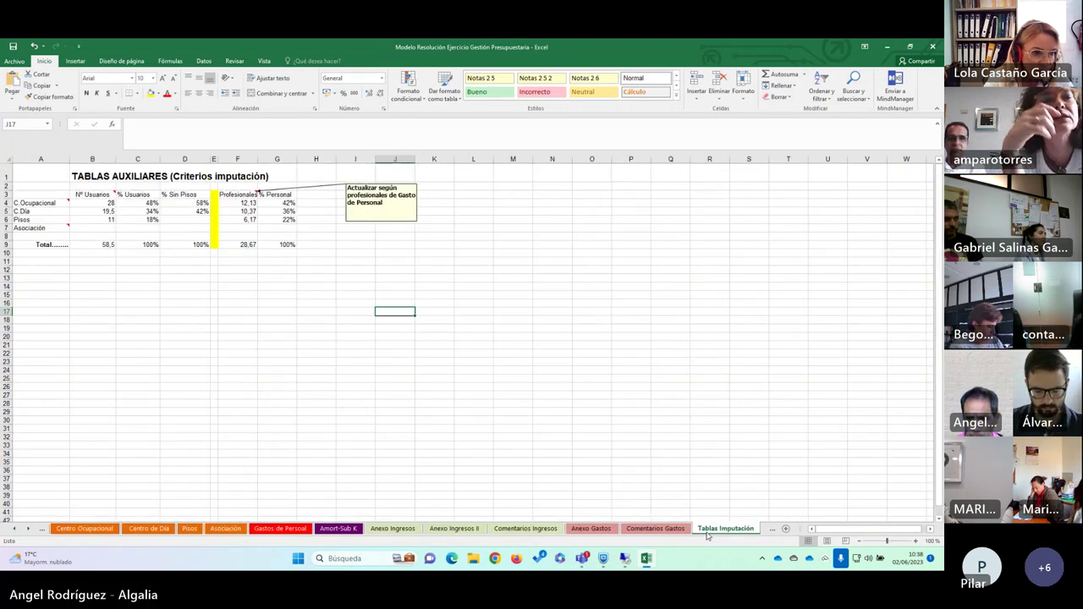
pyautogui.click(28, 529)
pyautogui.click(716, 529)
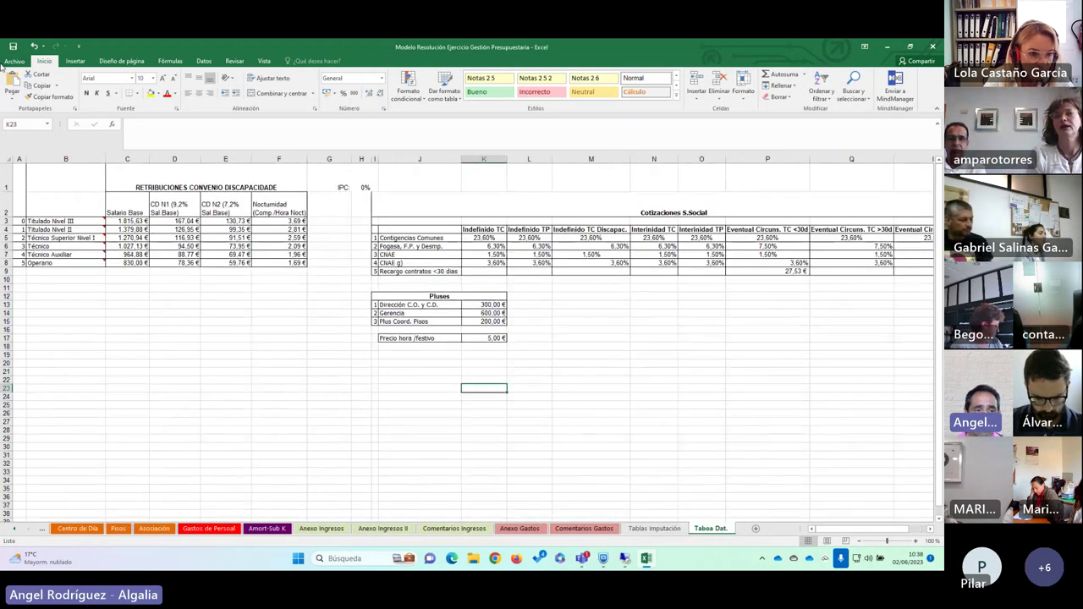
# - Select the IPC percentage in cell H1 beside the Retribuciones Convenio Discapacidade table
pyautogui.click(366, 177)
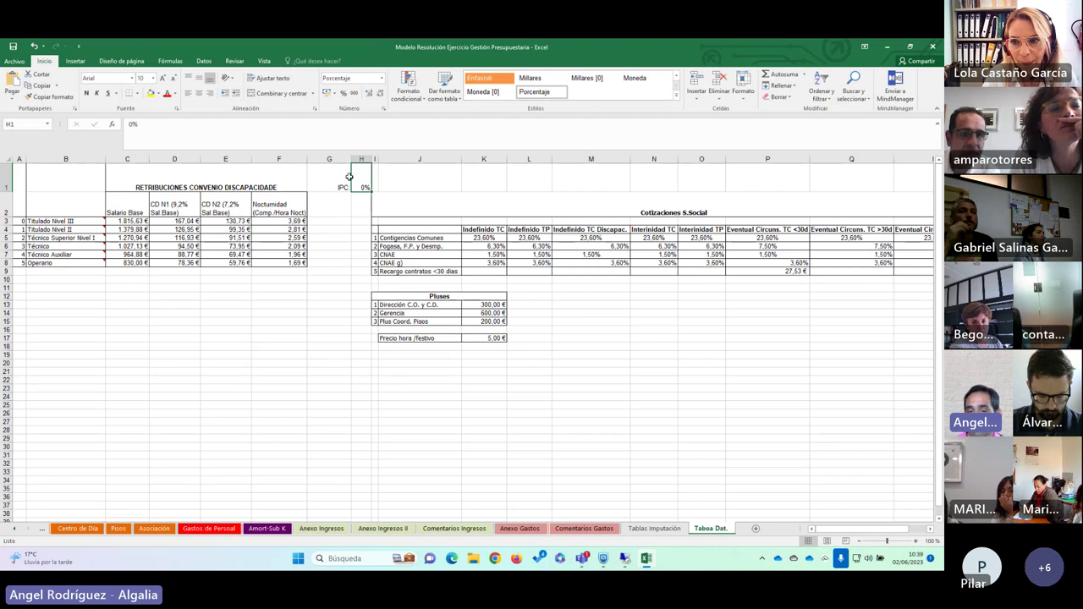
pyautogui.click(347, 177)
pyautogui.click(354, 178)
pyautogui.click(349, 180)
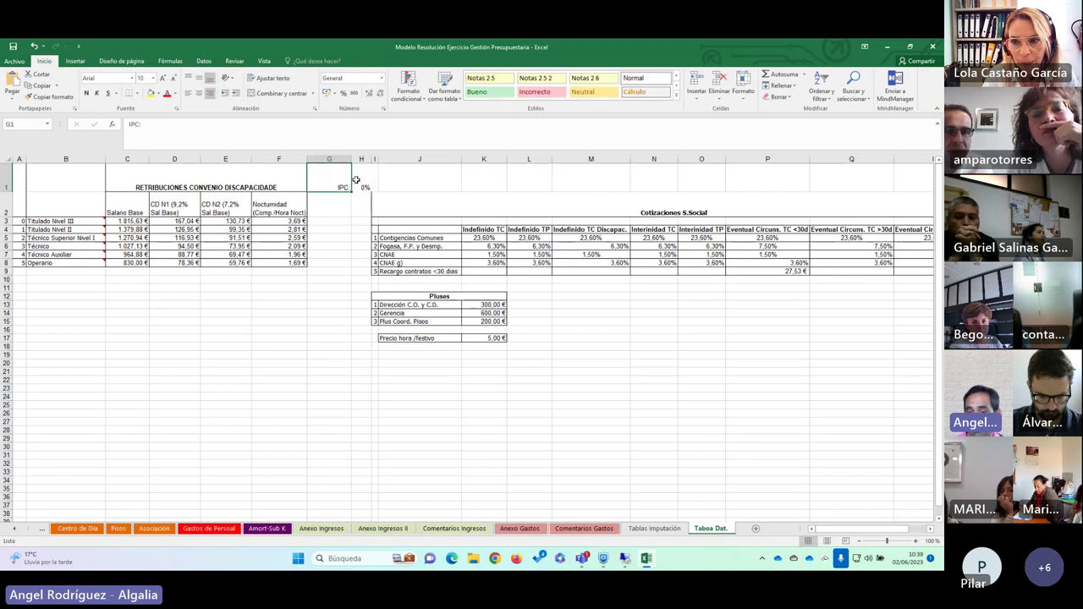
pyautogui.click(359, 180)
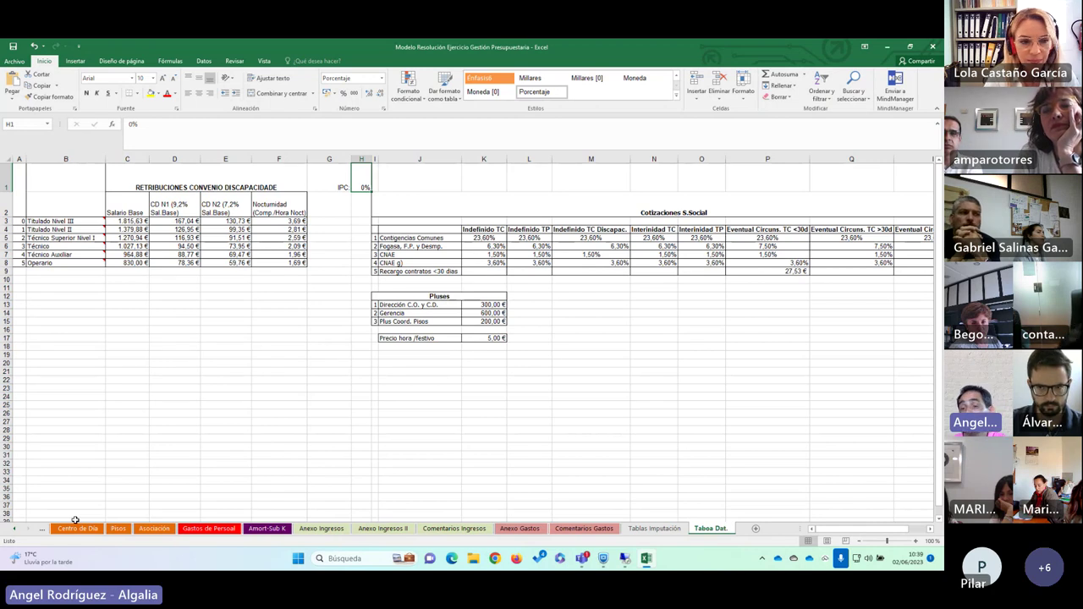
pyautogui.click(569, 379)
pyautogui.click(528, 378)
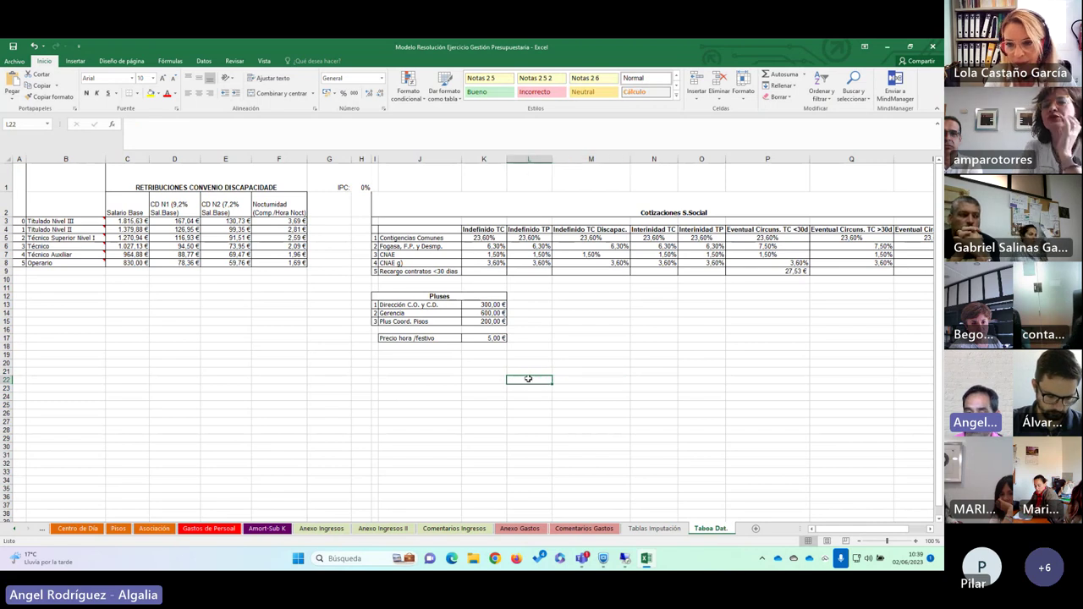
pyautogui.click(493, 379)
pyautogui.click(451, 379)
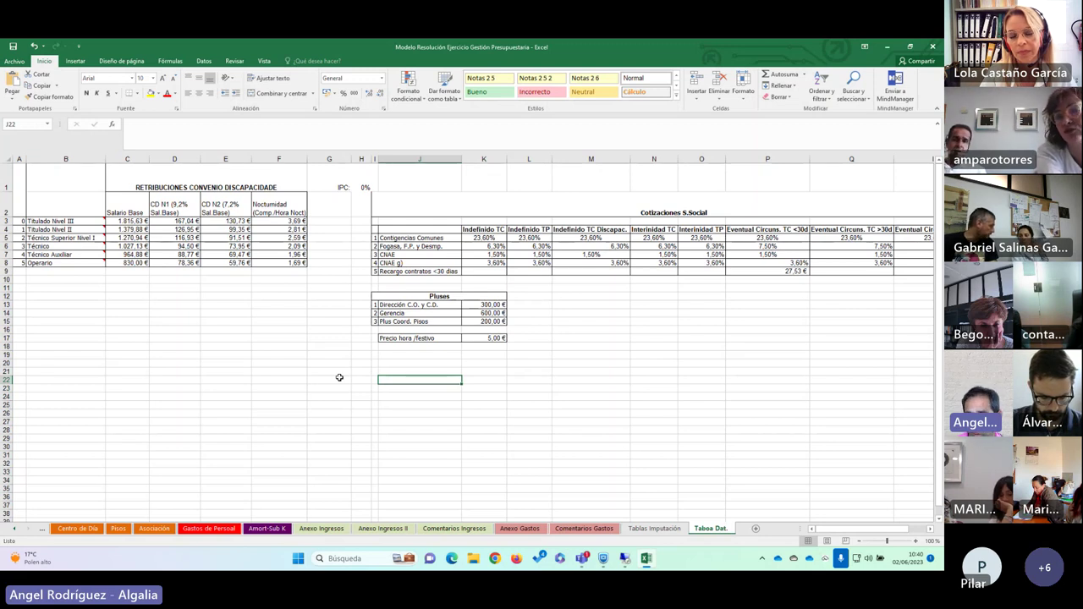
pyautogui.click(514, 355)
pyautogui.click(496, 355)
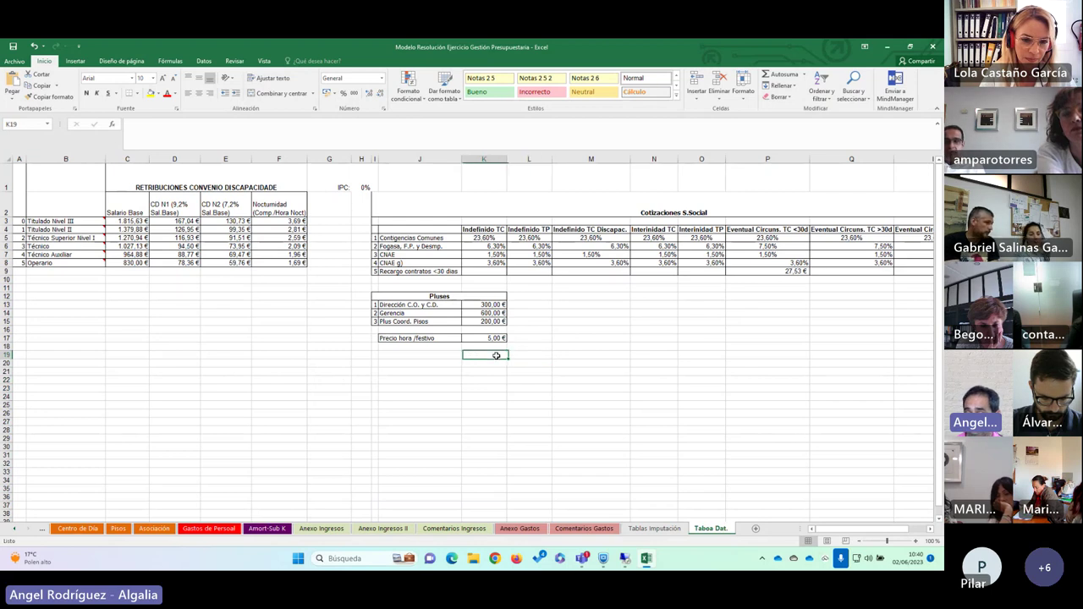
pyautogui.click(423, 355)
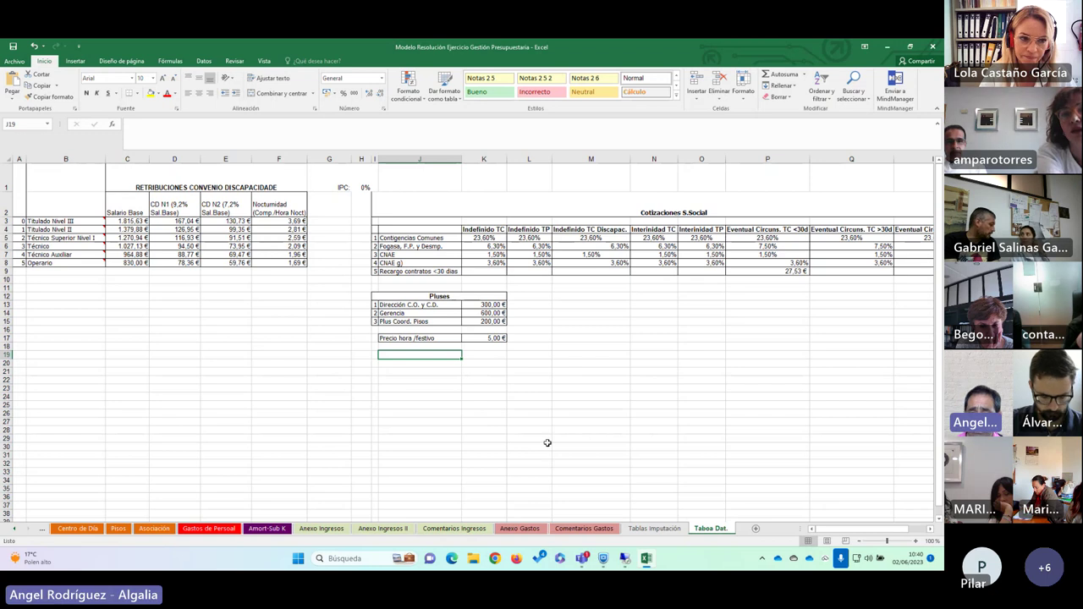
# - Minimize the workbook and open the Caso Práctico GP-Ingresos PDF from the desktop, hiding its tools pane to read the Centro Ocupacional fees
pyautogui.click(15, 529)
pyautogui.click(15, 529)
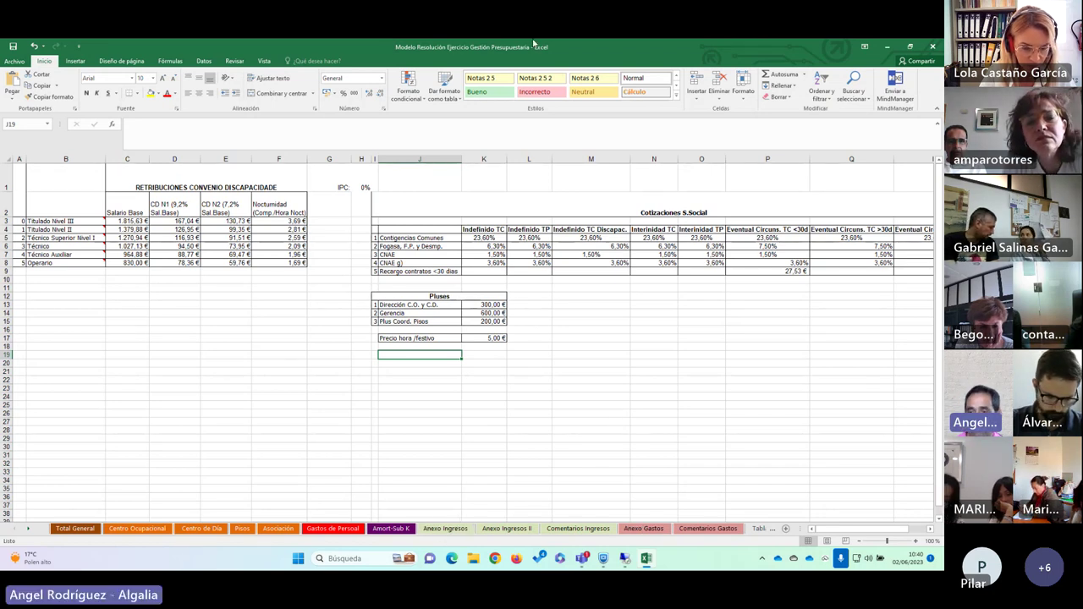
pyautogui.click(887, 49)
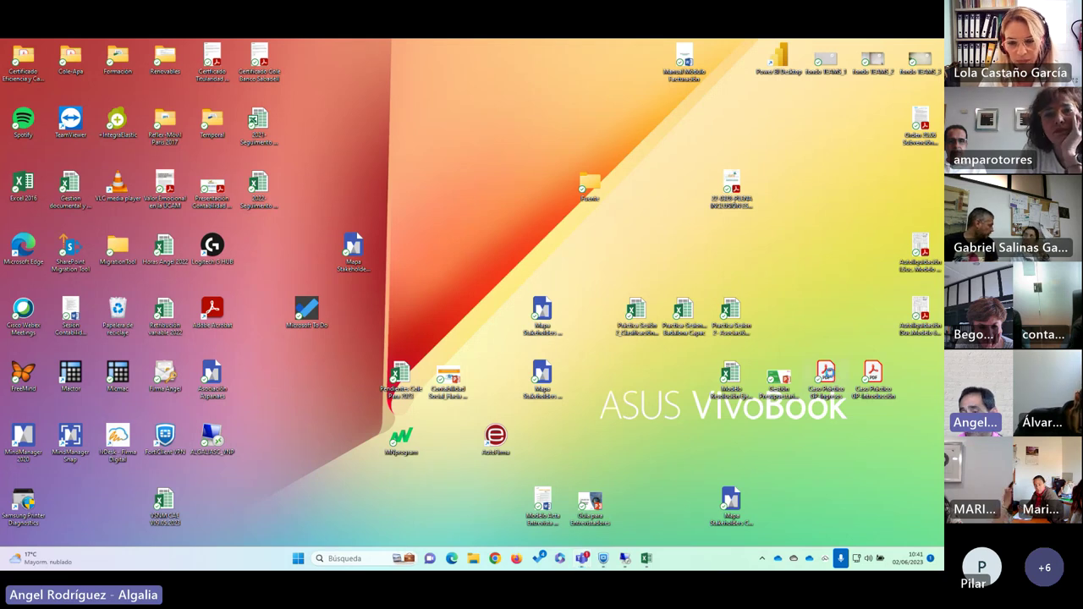
pyautogui.doubleClick(826, 376)
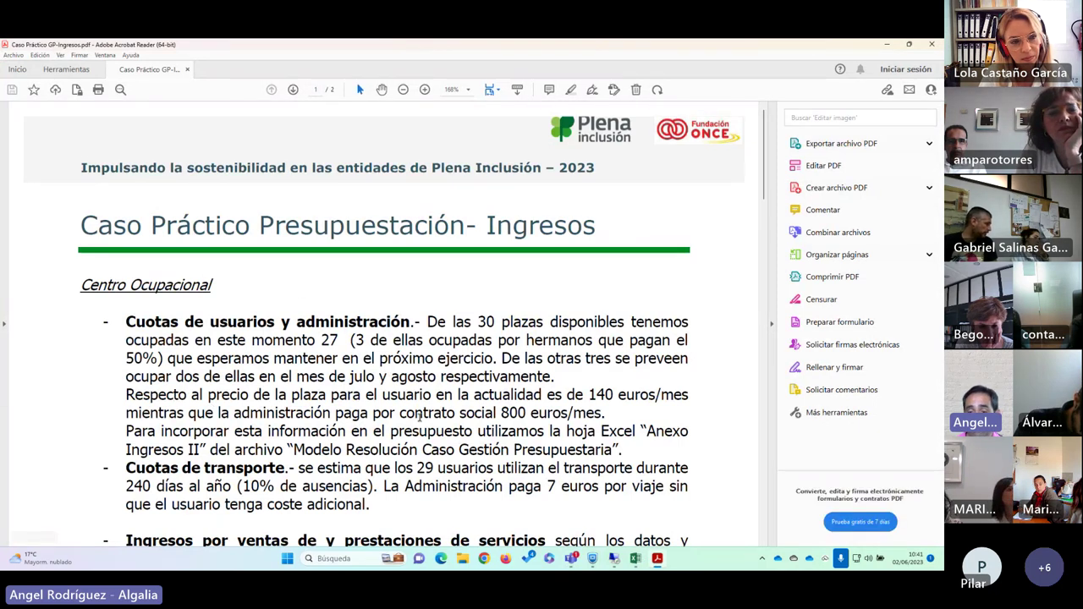
pyautogui.click(771, 324)
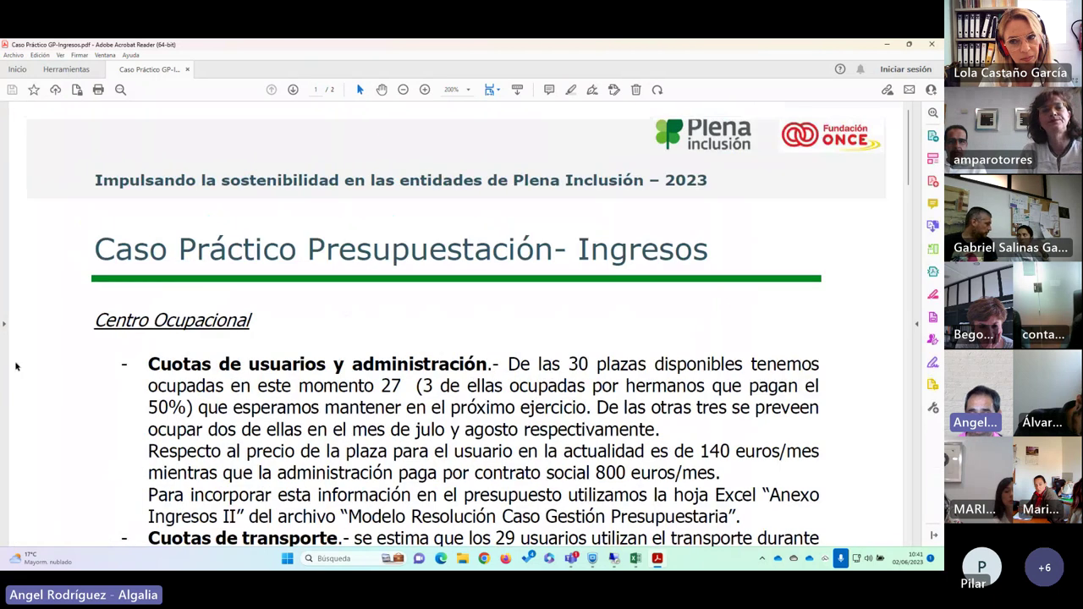
pyautogui.scroll(-1, 109, 399)
pyautogui.scroll(-1, 110, 399)
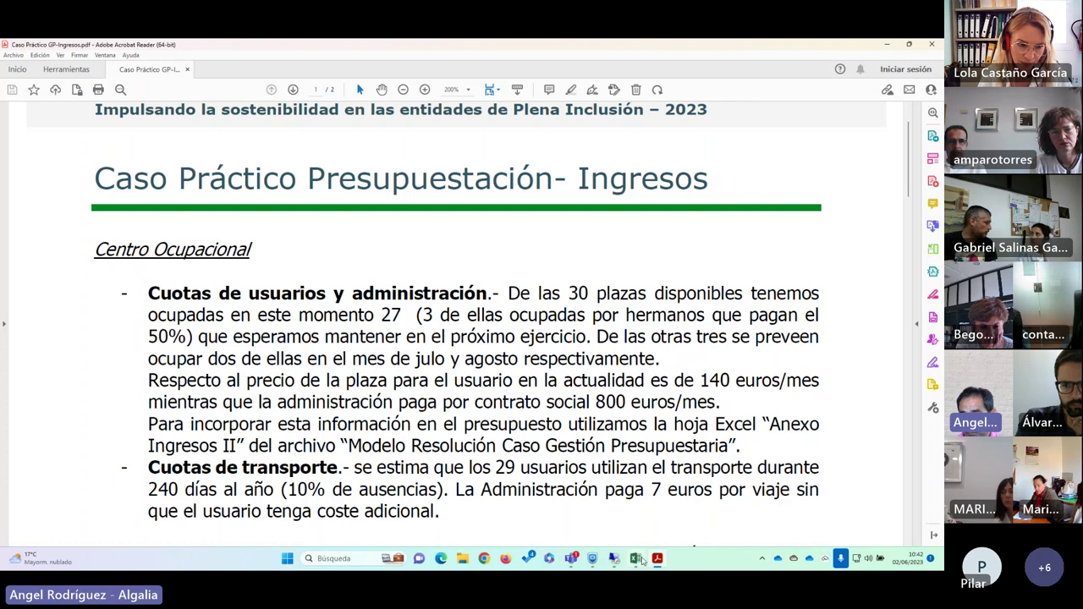
# - Switch to the Excel workbook and select the Centro Ocupacional Cuota Admón cell in section 721 of Anexo Ingresos
pyautogui.click(601, 506)
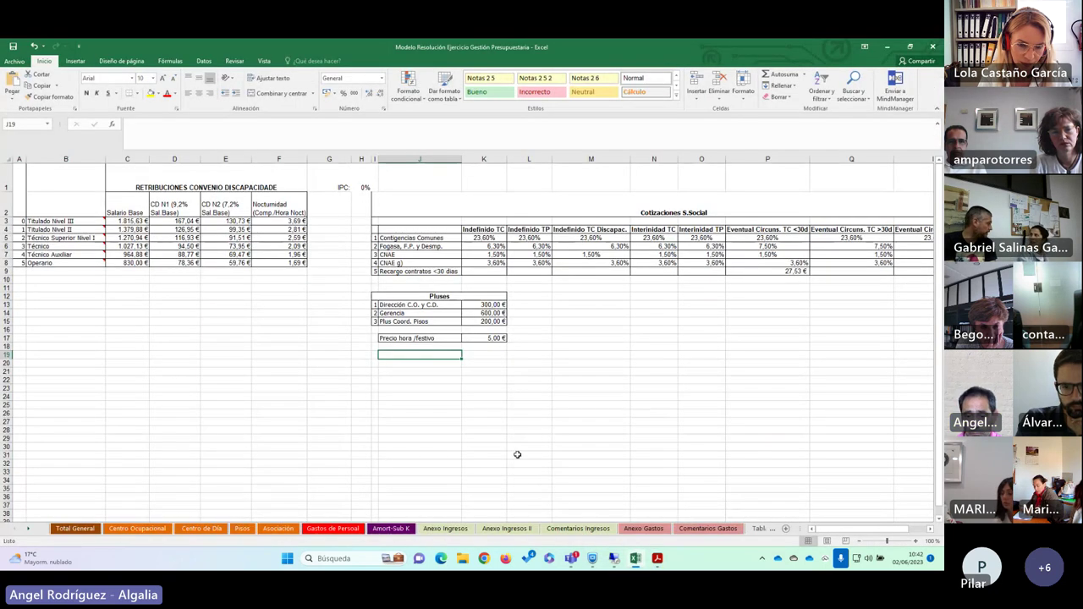
pyautogui.click(446, 529)
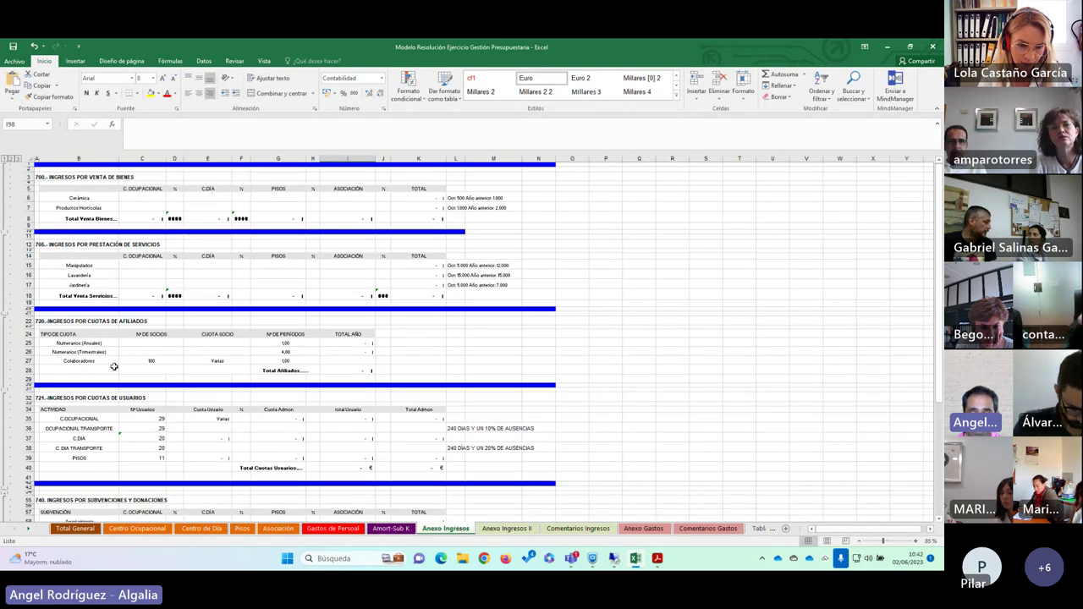
pyautogui.scroll(-3, 170, 372)
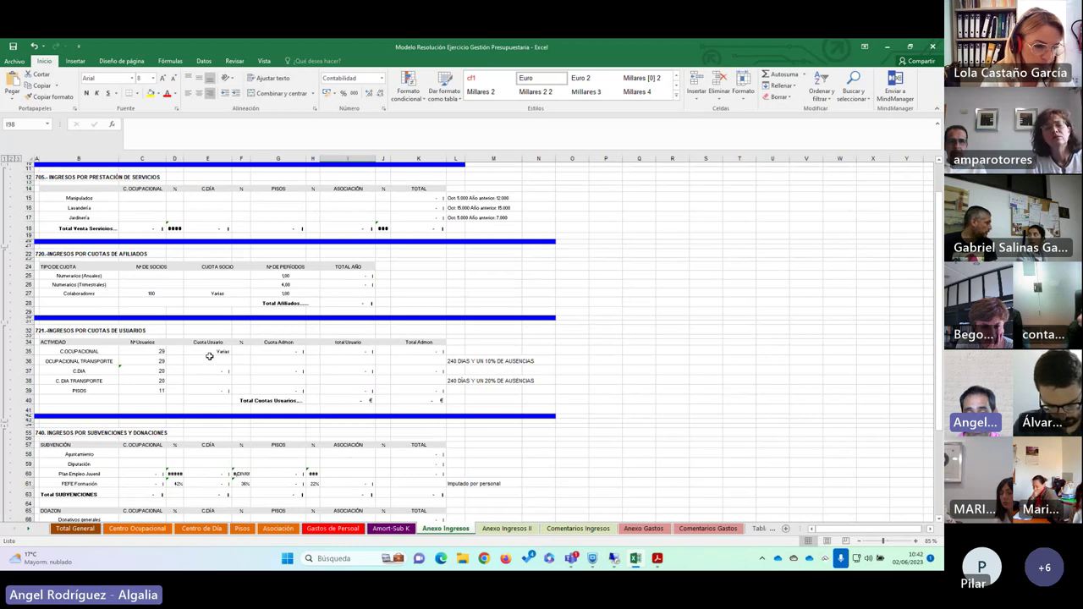
pyautogui.click(277, 351)
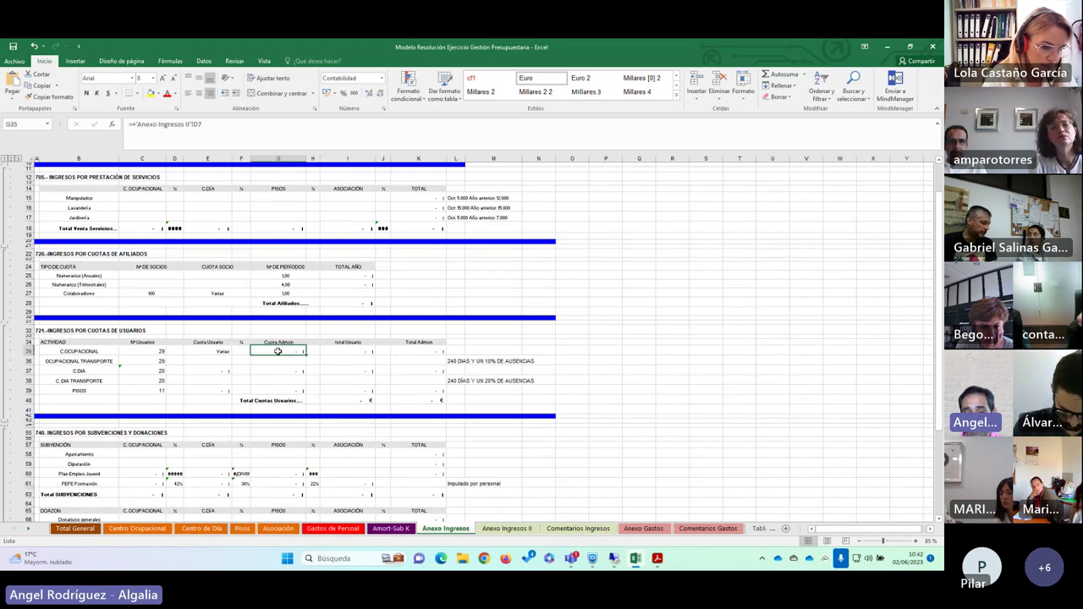
# - Examine the user fee tables for Centro Ocupacional, Centro de Día and Pisos on the Anexo Ingresos II sheet
pyautogui.click(508, 529)
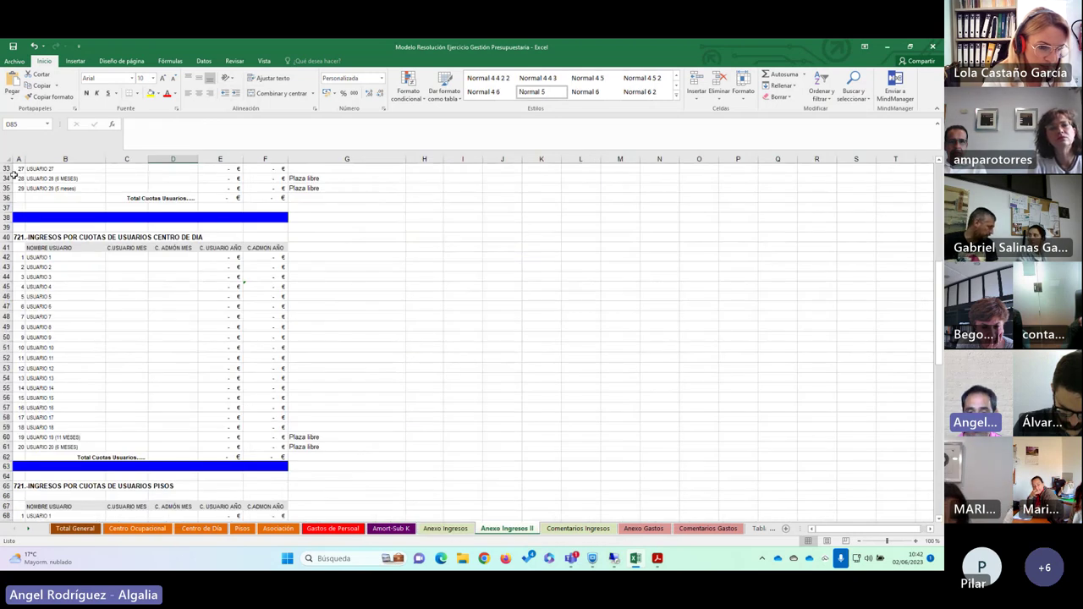
pyautogui.scroll(10, 169, 339)
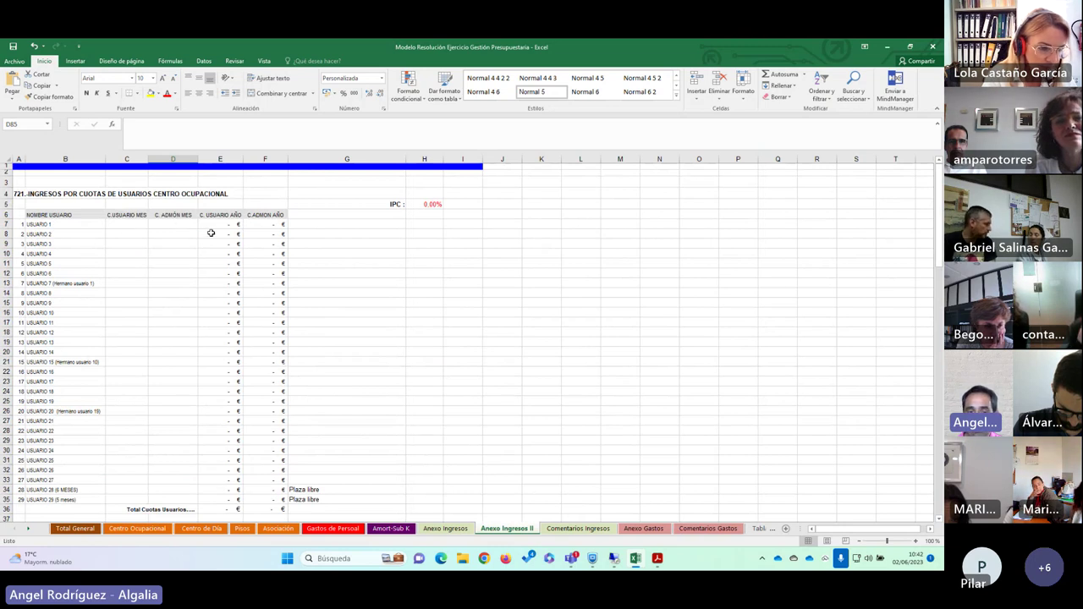
pyautogui.scroll(-4, 113, 329)
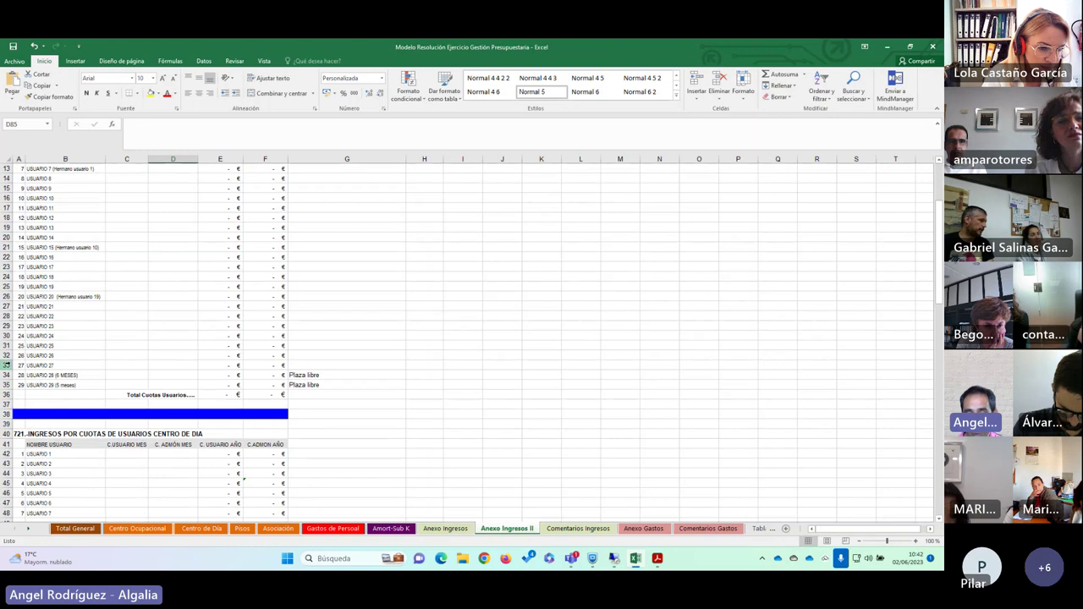
pyautogui.scroll(-7, 139, 394)
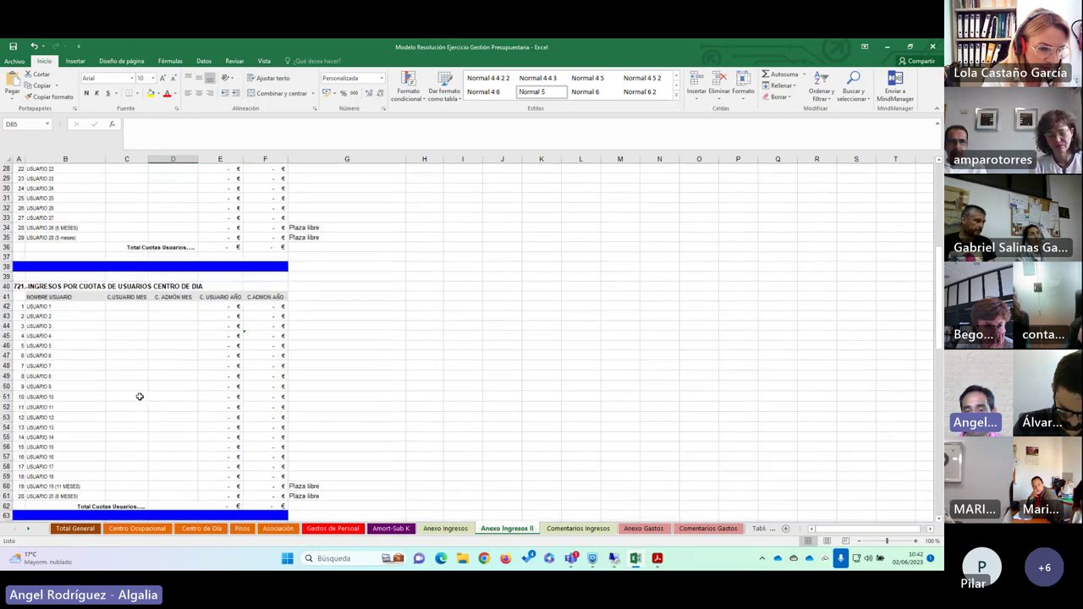
pyautogui.scroll(-2, 139, 395)
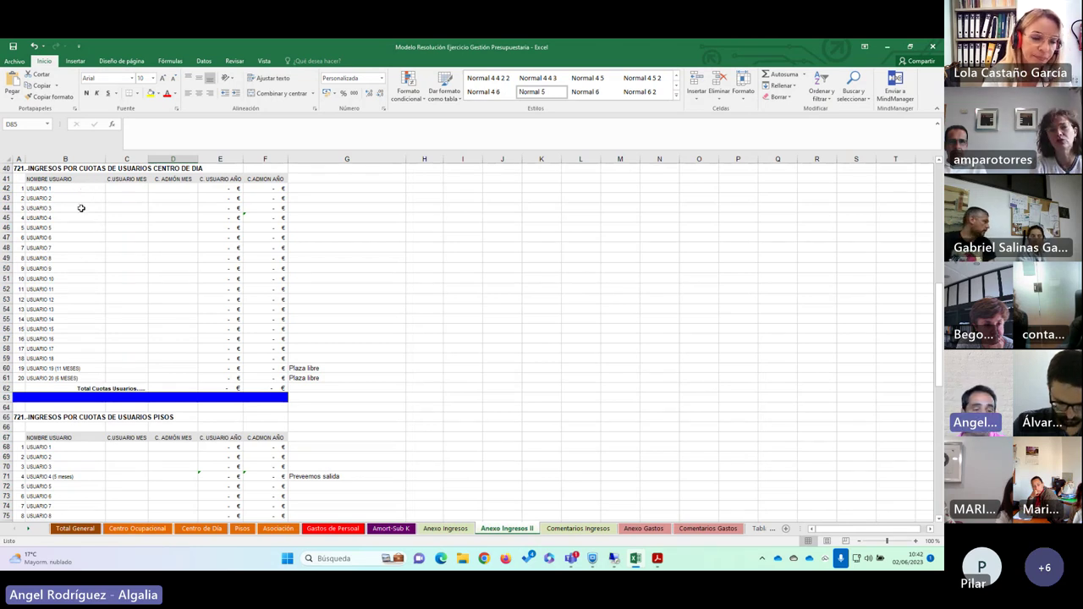
pyautogui.scroll(-6, 133, 309)
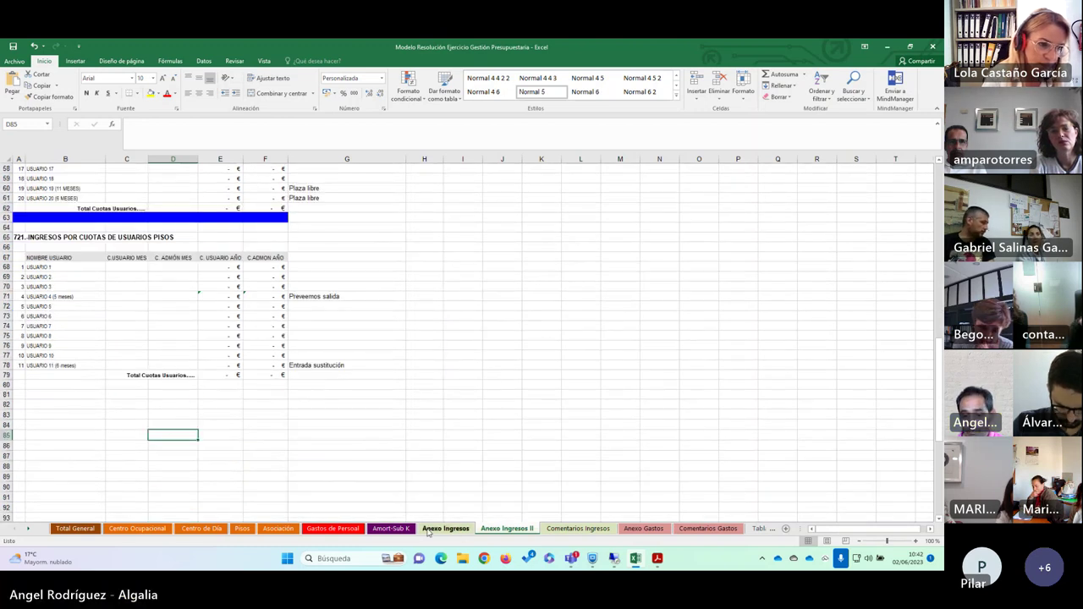
# - Switch to the Ingresos case PDF in Acrobat Reader and read Centro Ocupacional's fees, transport and sales and services income table
pyautogui.click(658, 558)
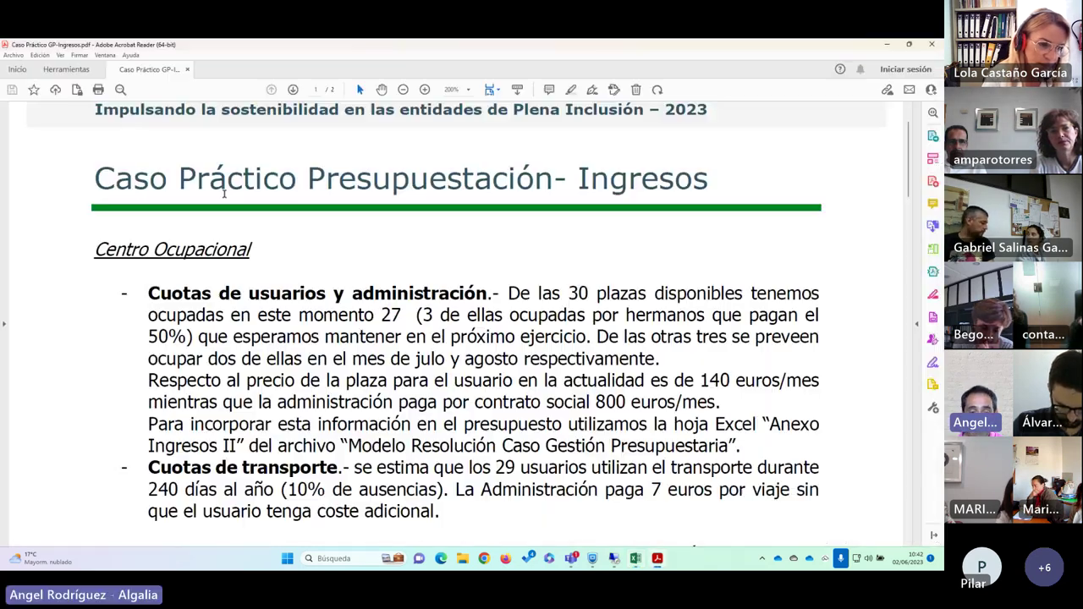
pyautogui.scroll(-1, 216, 294)
pyautogui.scroll(-1, 215, 297)
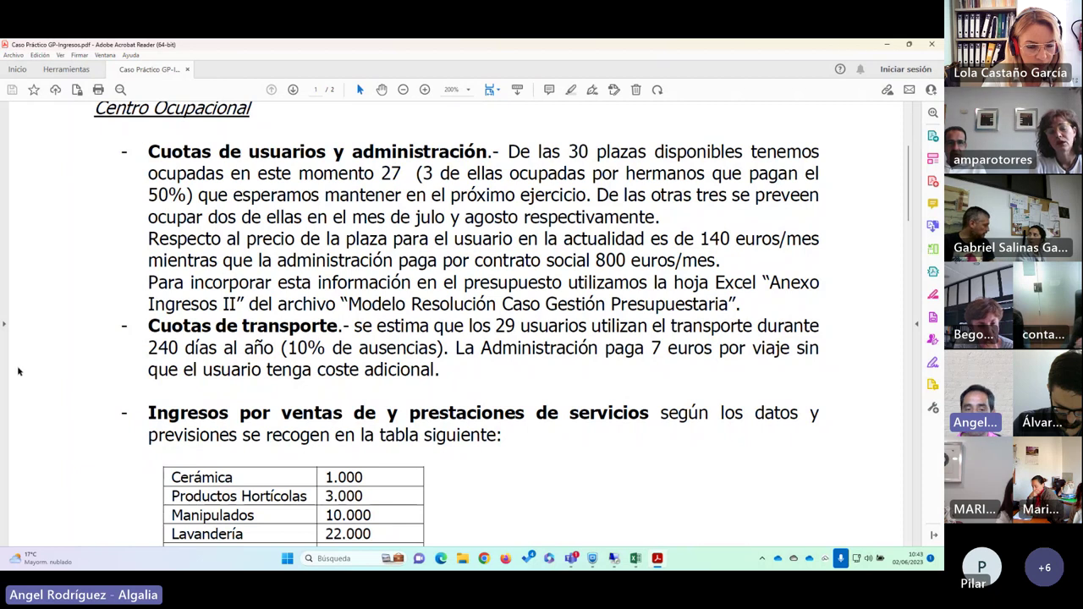
pyautogui.scroll(-3, 281, 361)
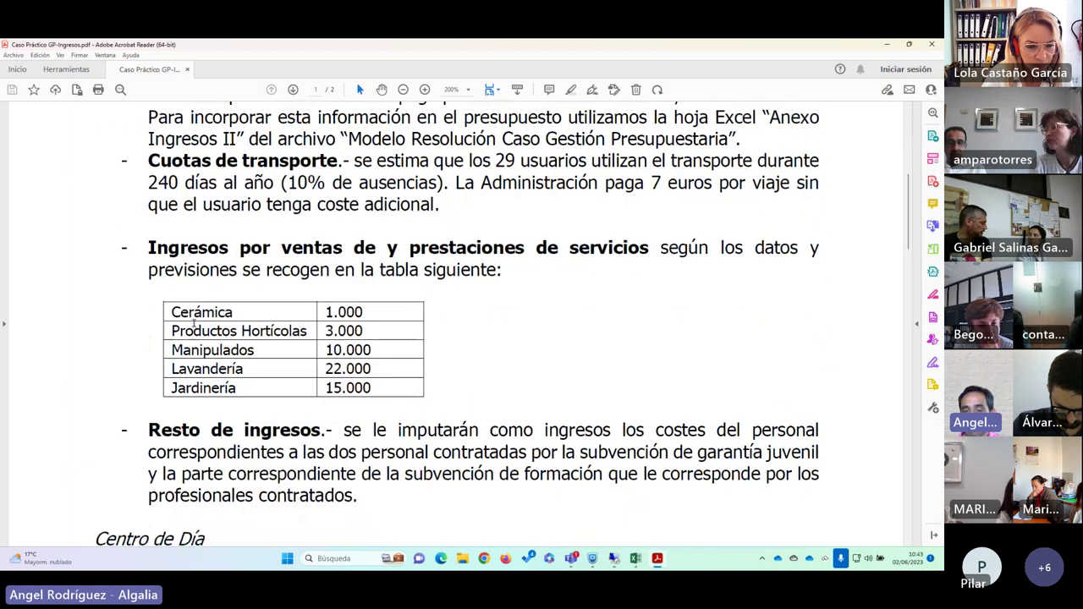
pyautogui.scroll(-1, 243, 301)
pyautogui.scroll(1, 266, 241)
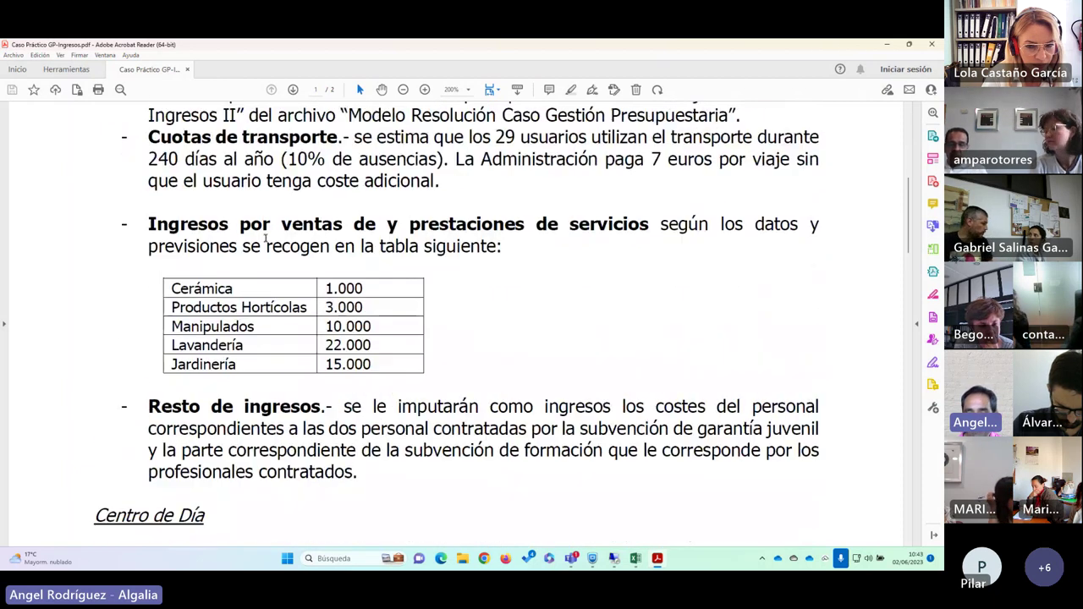
pyautogui.scroll(1, 286, 291)
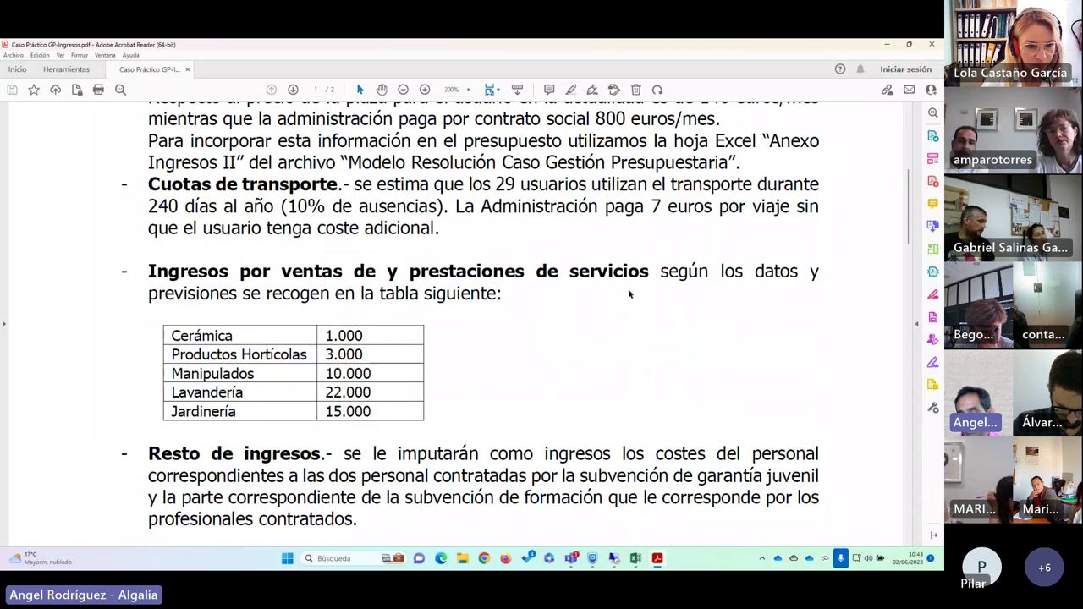
# - Read on from Centro Ocupacional's remaining income through the Centro de Día, Pisos and Asociación sections of the case
pyautogui.scroll(-2, 185, 412)
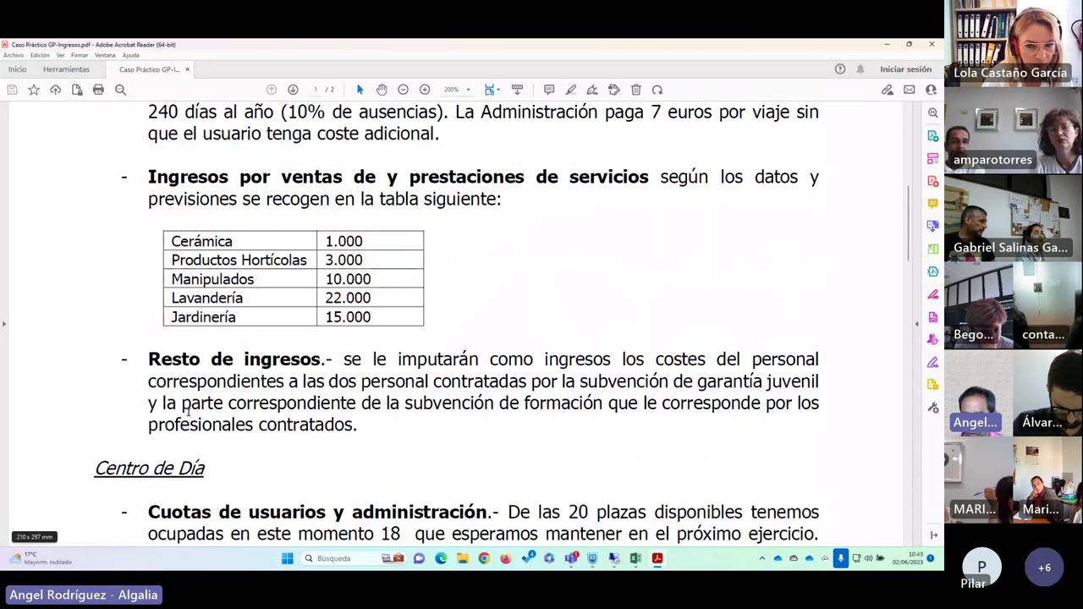
pyautogui.scroll(-2, 194, 389)
pyautogui.scroll(-8, 197, 372)
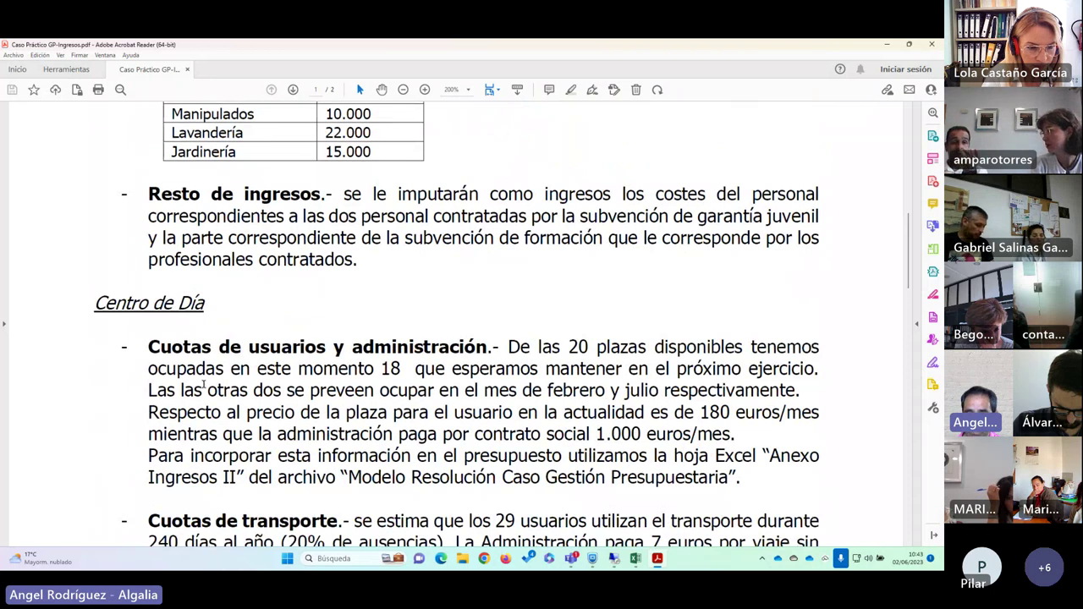
pyautogui.scroll(-7, 203, 380)
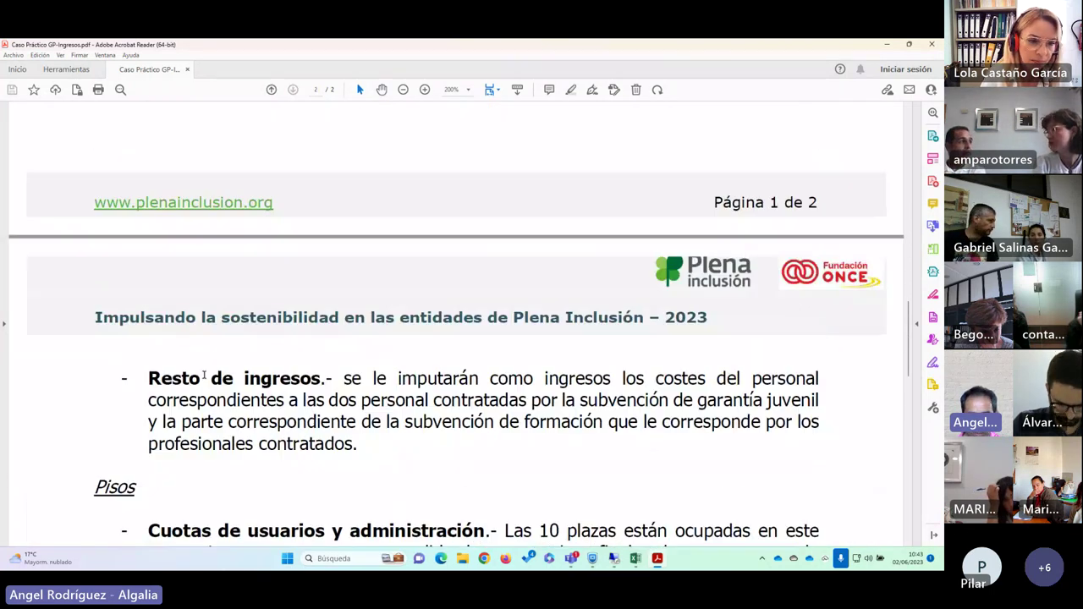
pyautogui.scroll(-10, 204, 379)
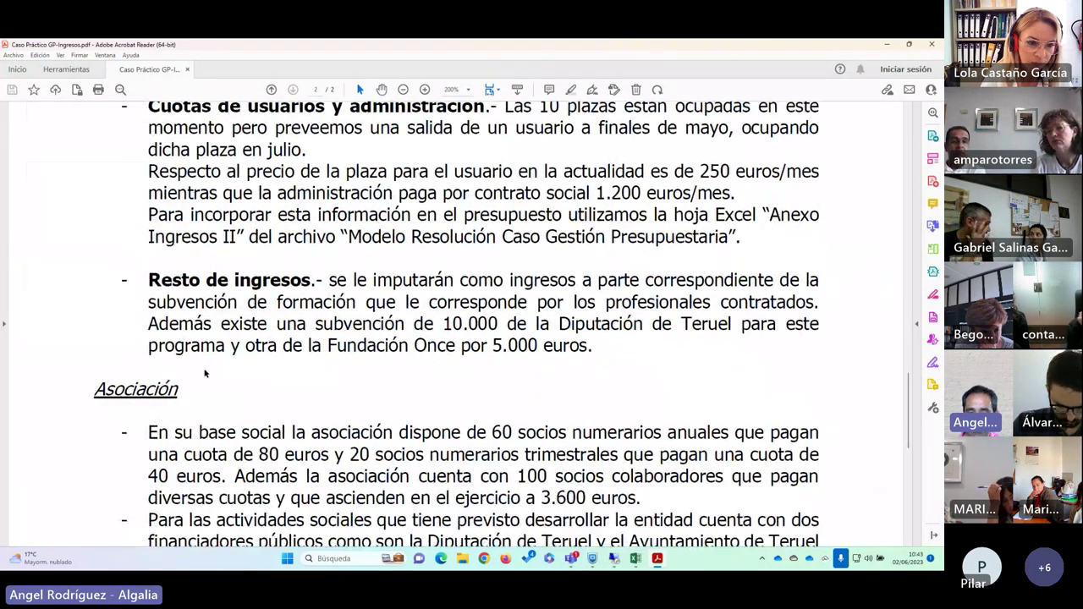
# - Read the Asociación income section to its end and return to the Centro Ocupacional user and administration fees at the start of the case
pyautogui.scroll(-2, 204, 370)
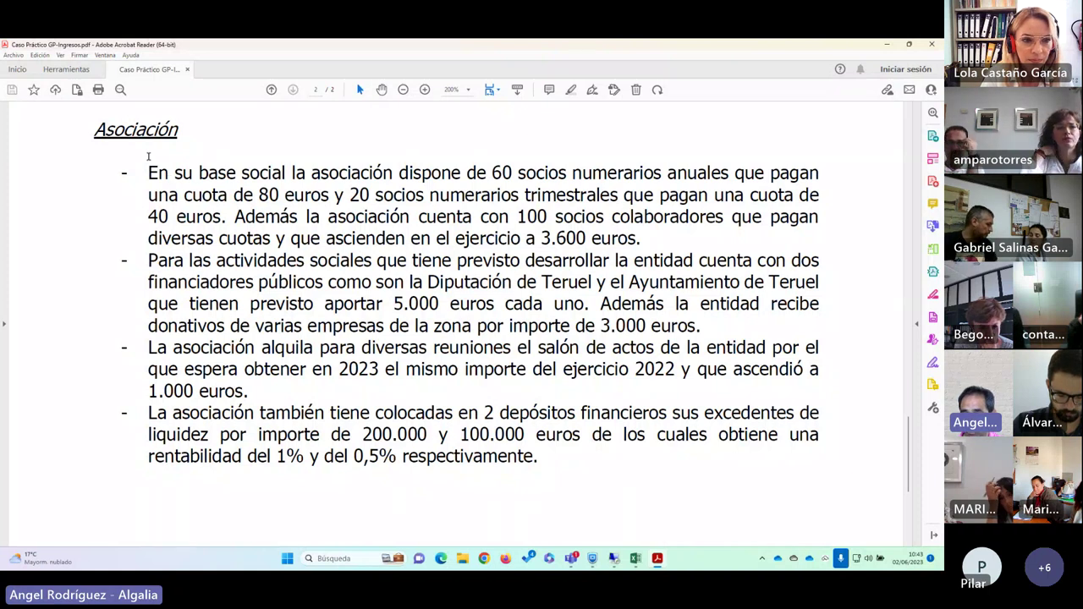
pyautogui.scroll(-1, 212, 296)
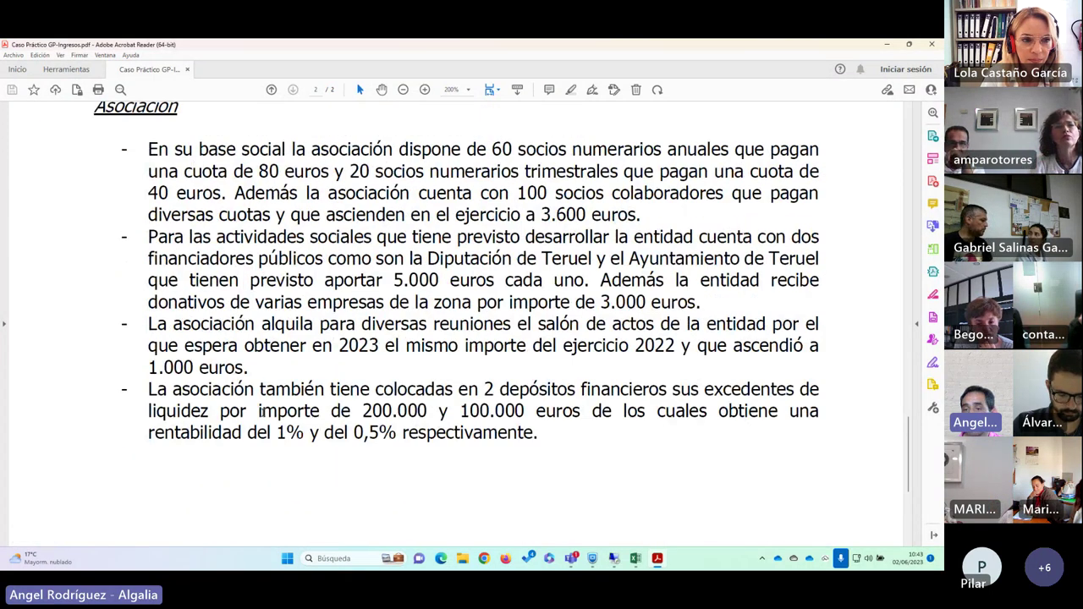
pyautogui.scroll(3, 263, 412)
pyautogui.scroll(6, 263, 412)
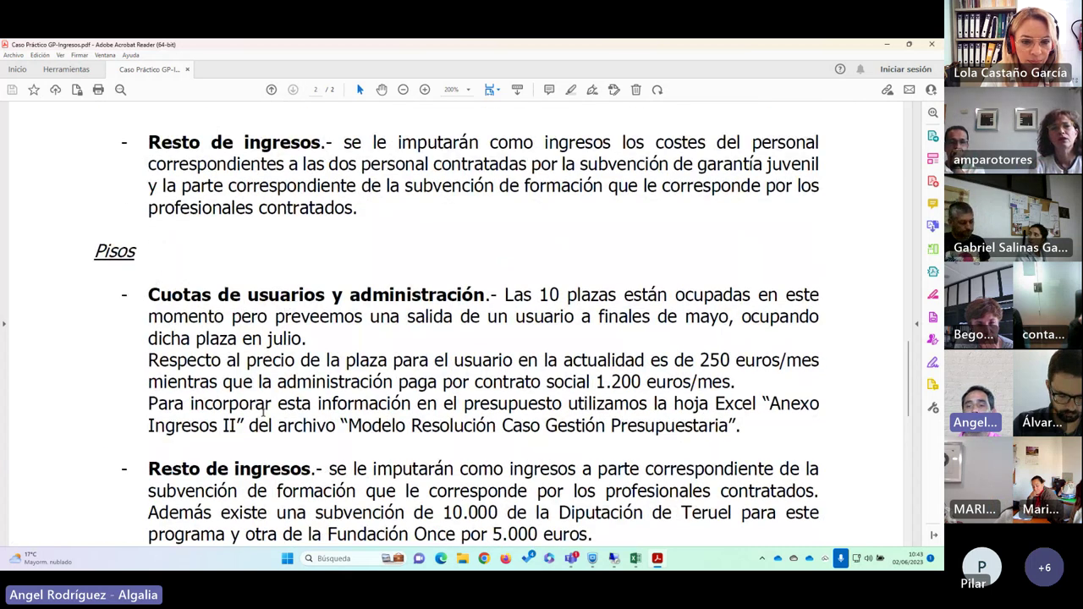
pyautogui.scroll(10, 263, 412)
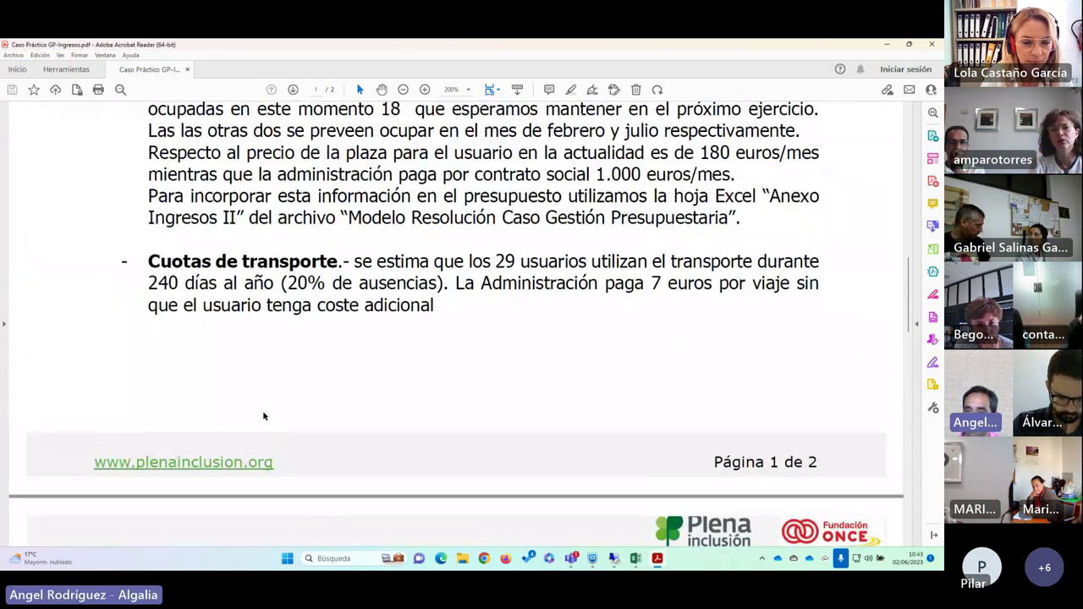
pyautogui.scroll(10, 263, 415)
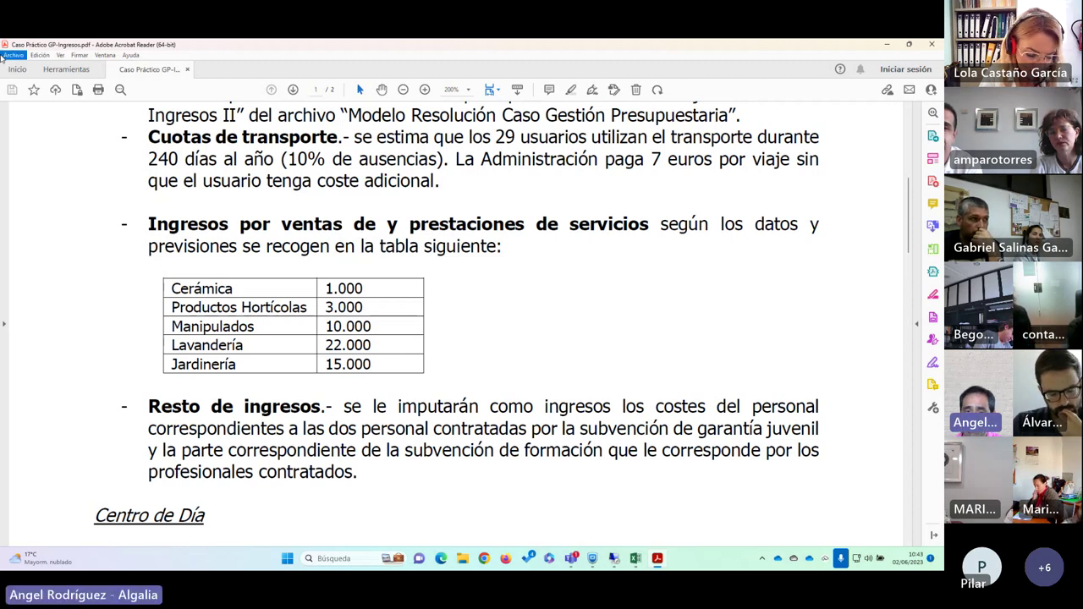
pyautogui.scroll(5, 763, 296)
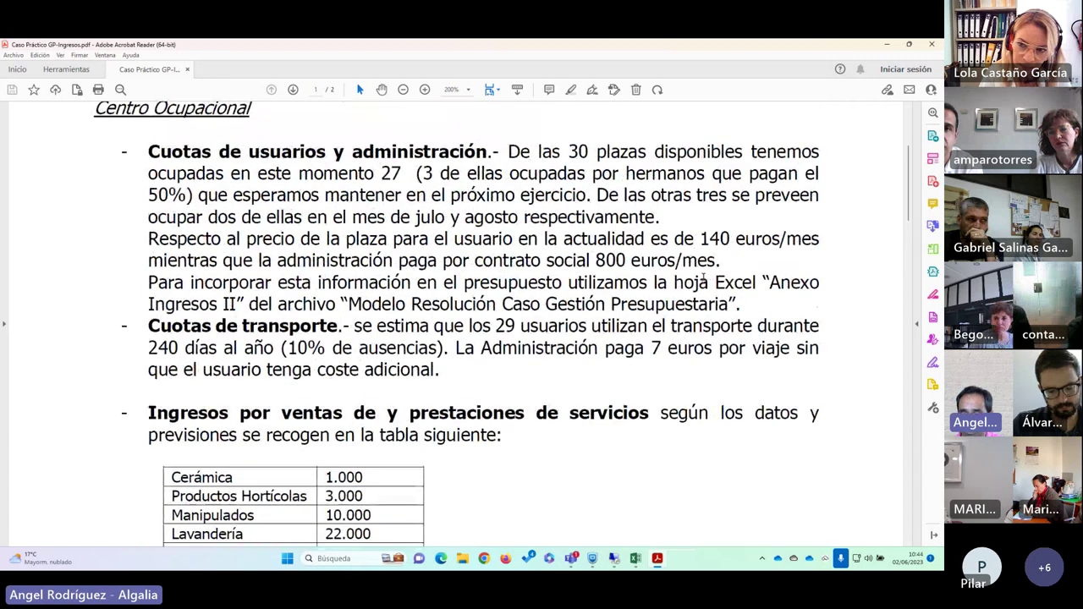
pyautogui.scroll(1, 46, 309)
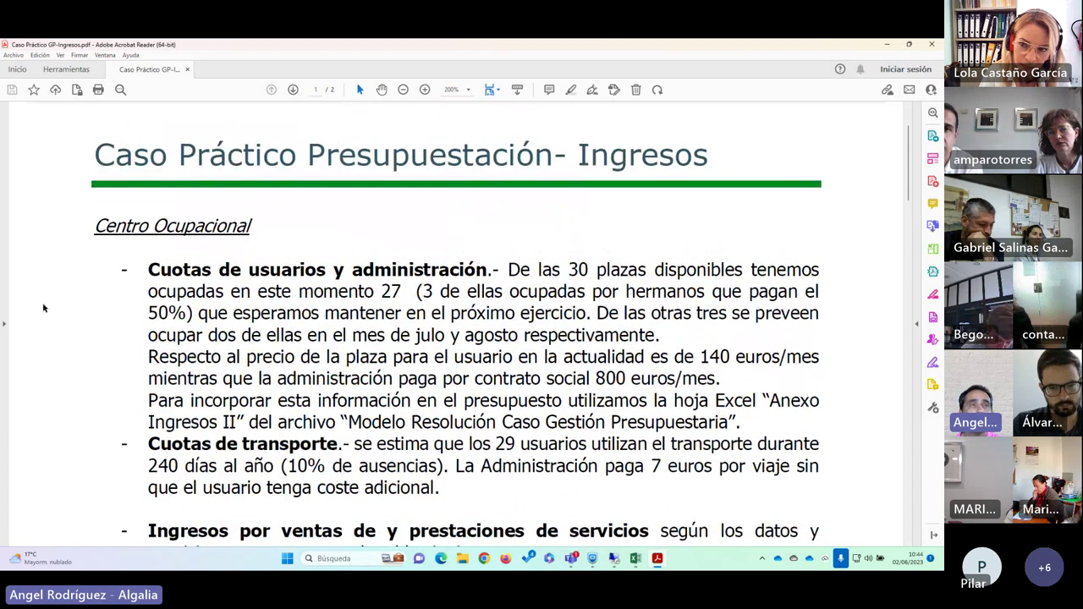